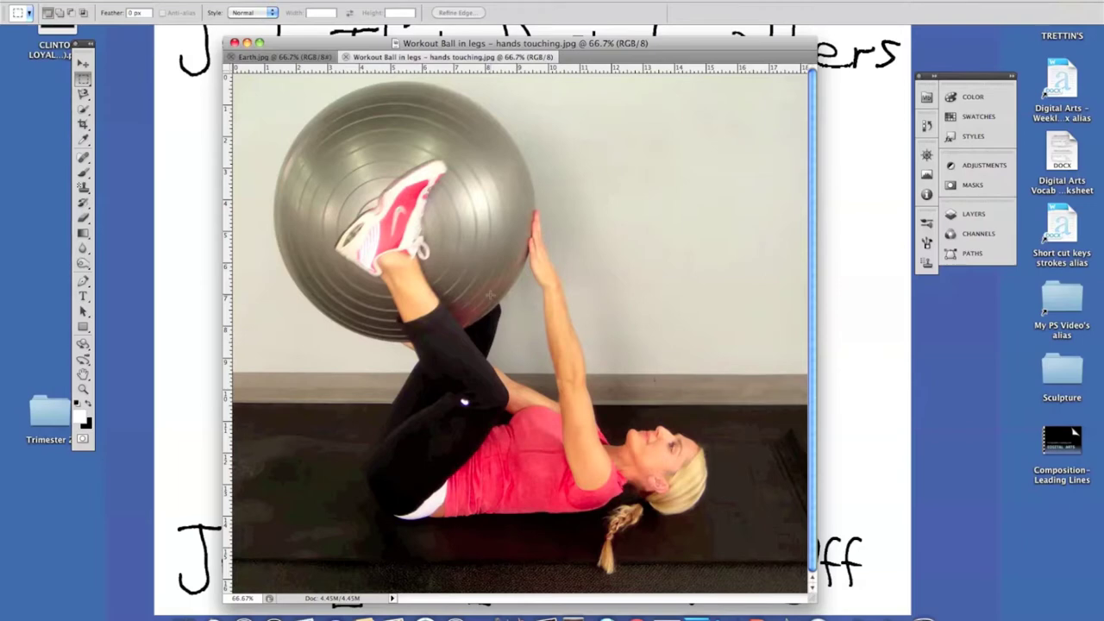
- Float Earth.jpg in its own window and place it beside the workout ball photo
click(301, 57)
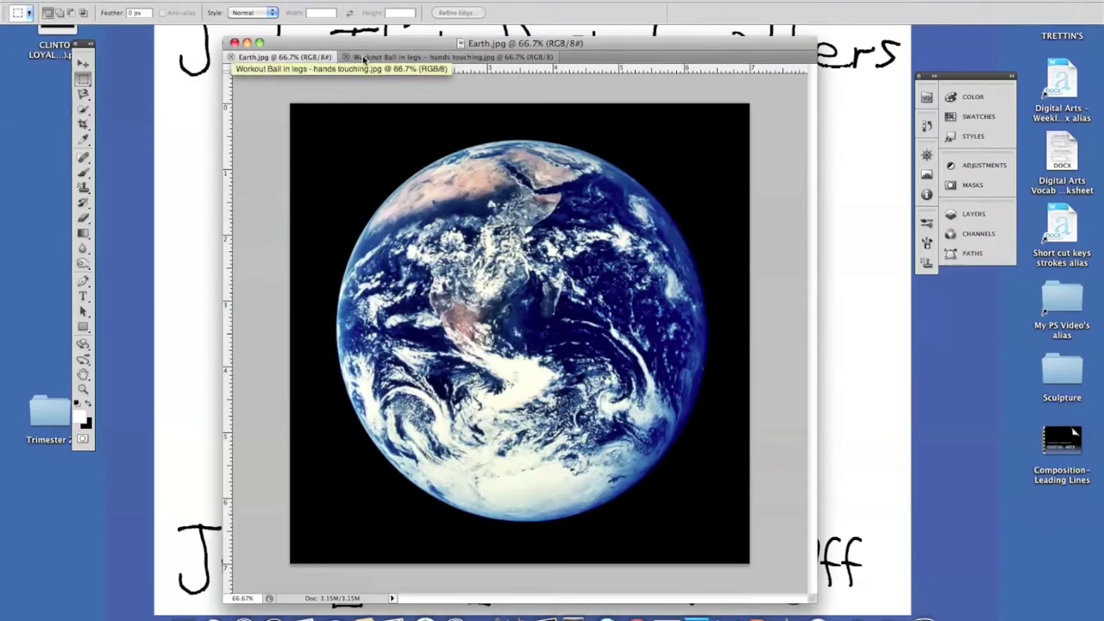
right_click(283, 57)
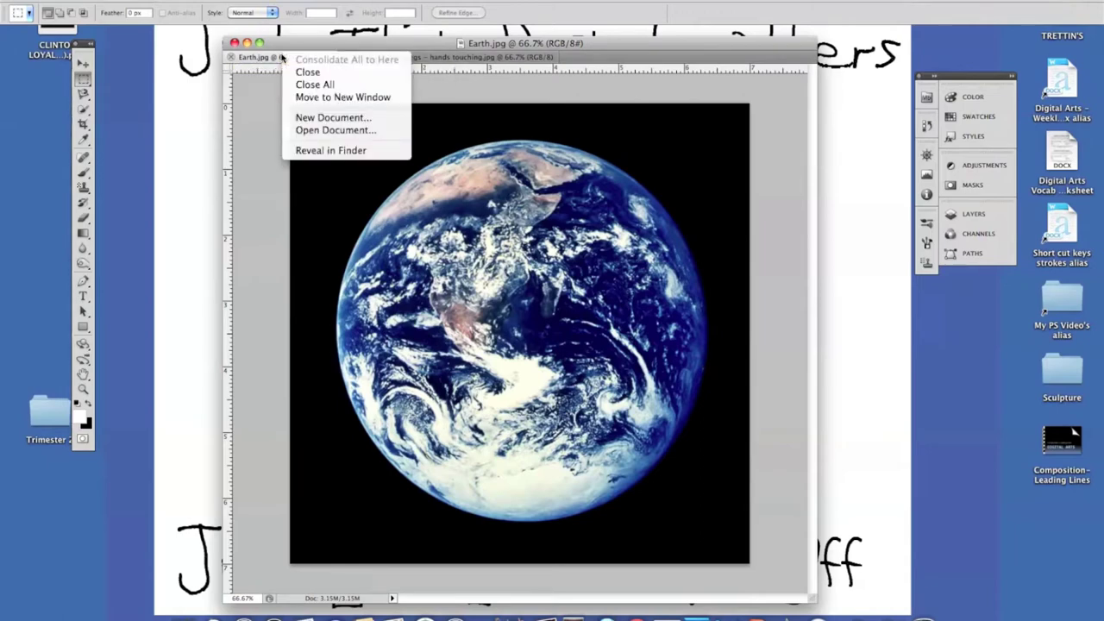
click(311, 98)
drag(425, 53, 994, 275)
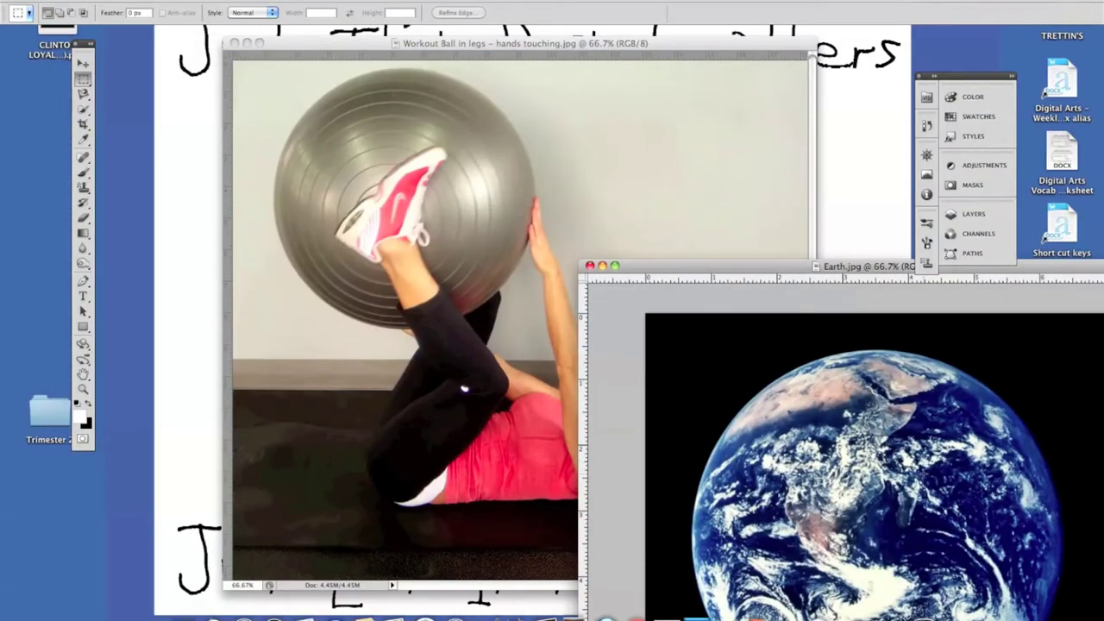
- Copy the Earth image into the workout ball photo as a new layer and close Earth.jpg
key(v)
drag(872, 472, 461, 248)
click(839, 271)
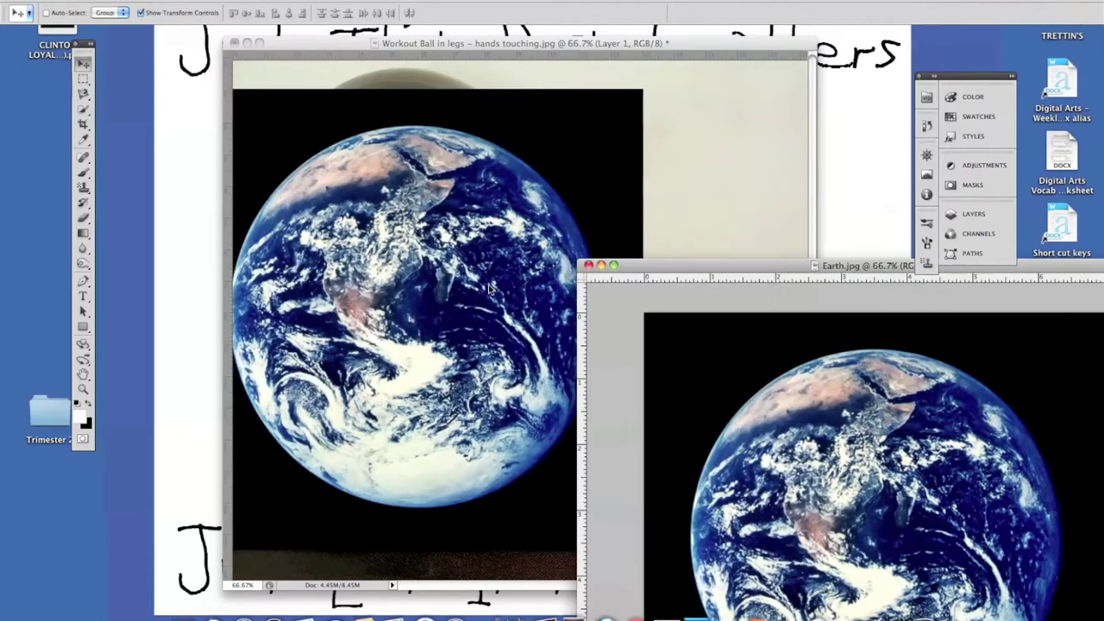
click(589, 265)
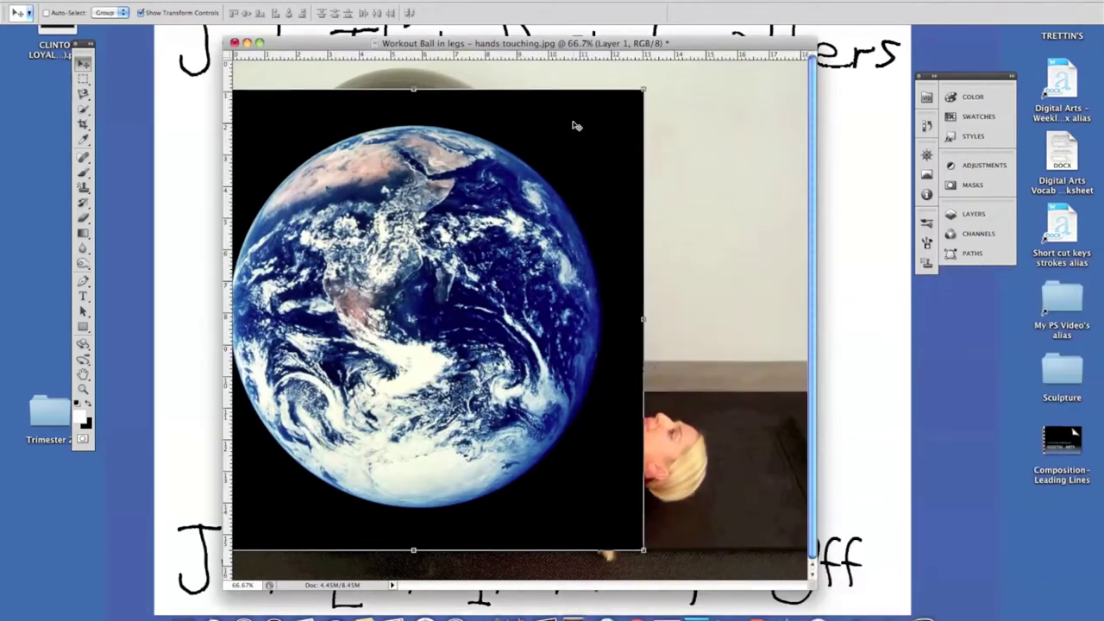
- Reposition and enlarge the workout ball document window so the whole canvas fits with space around it
drag(488, 47, 446, 42)
drag(764, 581, 852, 618)
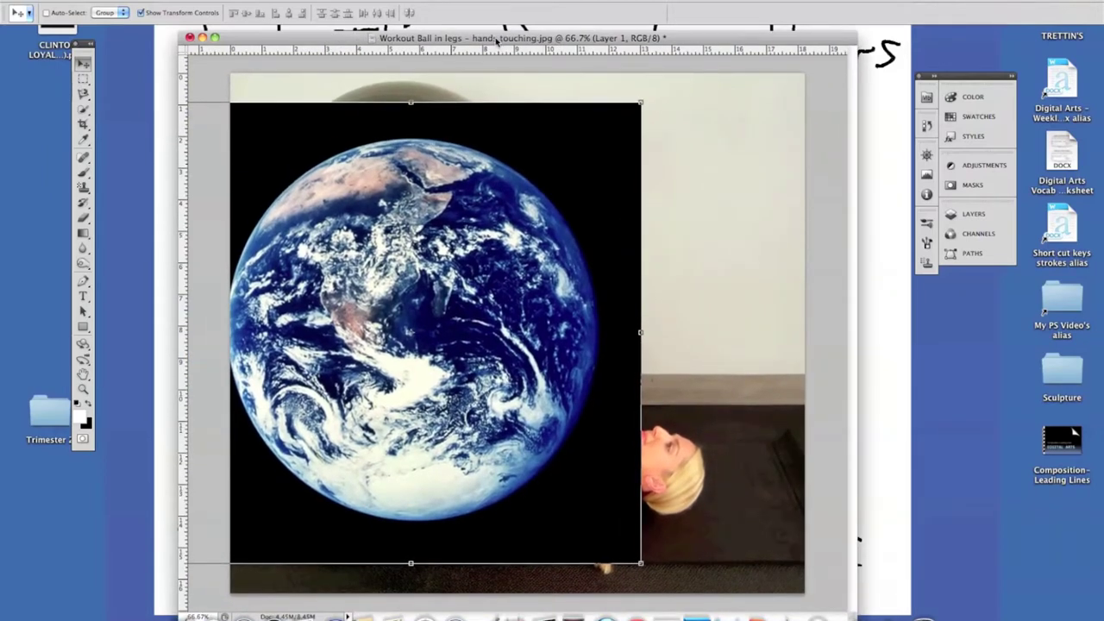
drag(498, 41, 472, 35)
- Shift the Earth layer toward the middle of the photo and lower its opacity to 49%
click(973, 214)
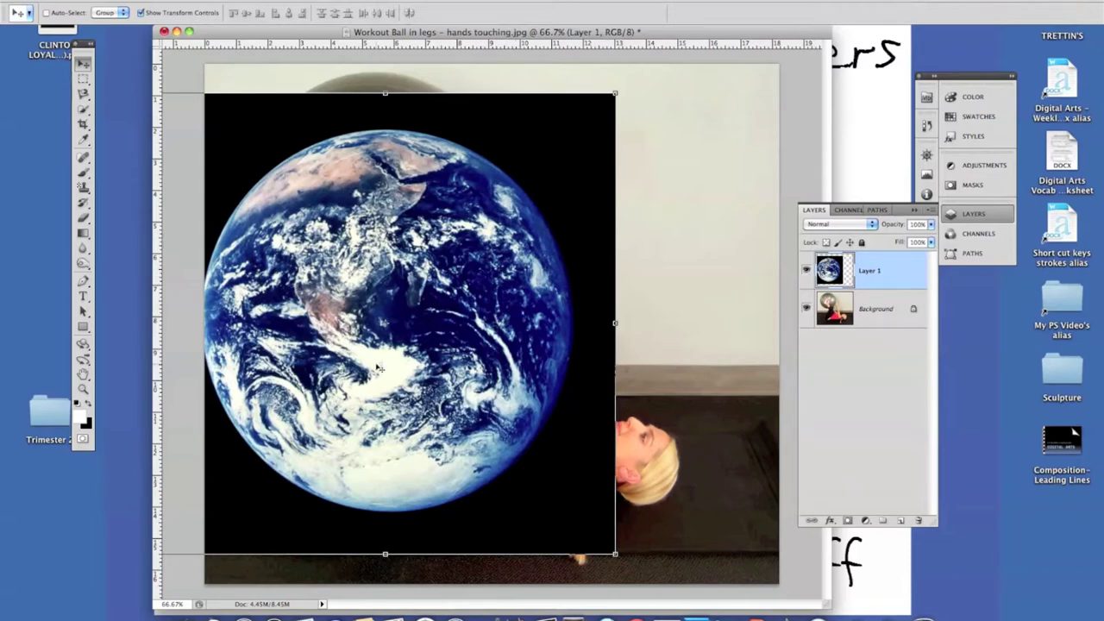
drag(373, 371, 510, 366)
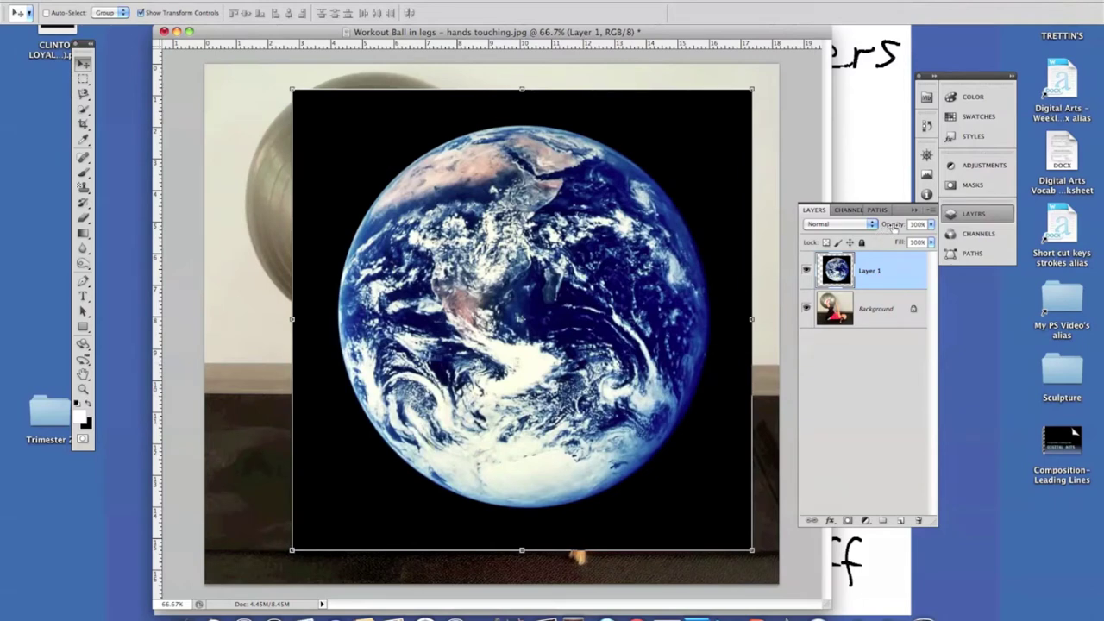
drag(892, 227, 856, 227)
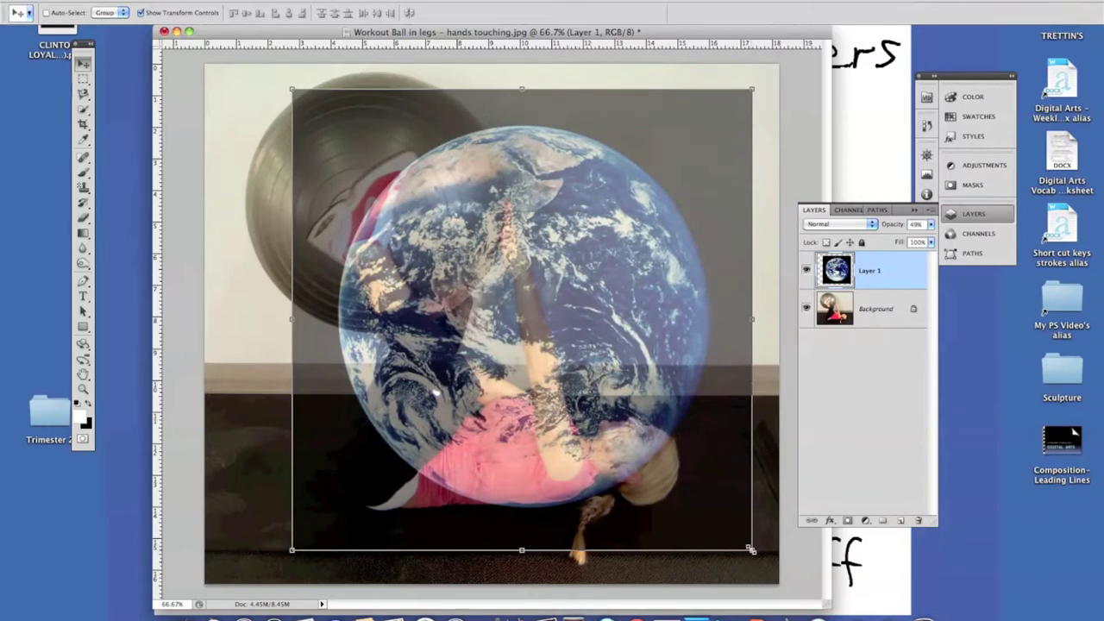
- Scale the Earth layer to about 72% and position it so the globe covers the exercise ball
drag(750, 550, 548, 365)
drag(469, 299, 448, 207)
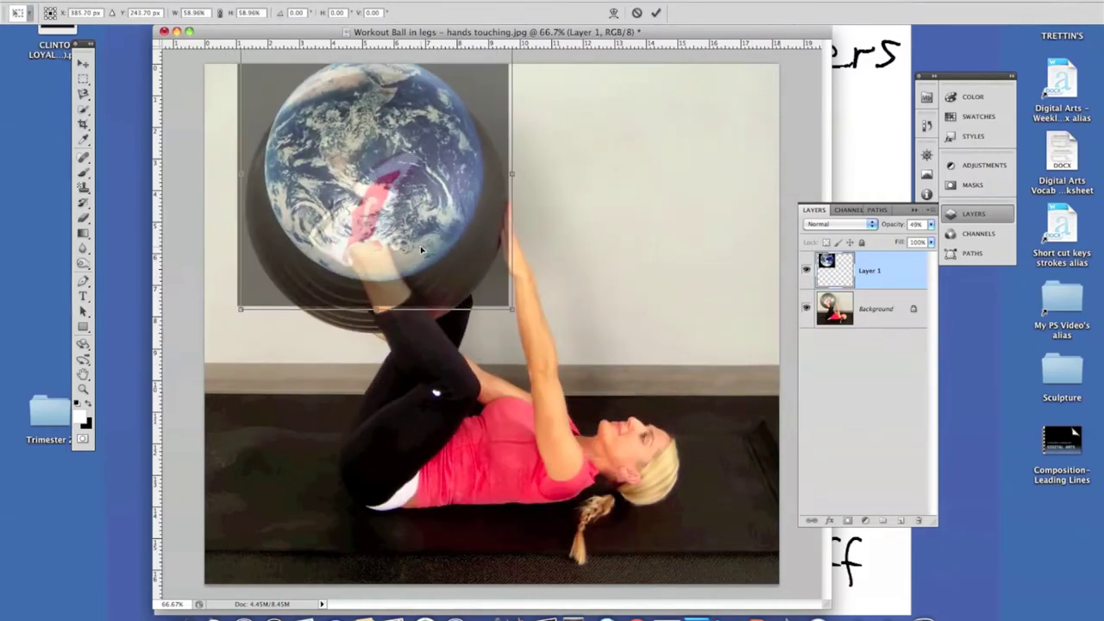
drag(515, 313, 539, 366)
drag(213, 367, 214, 372)
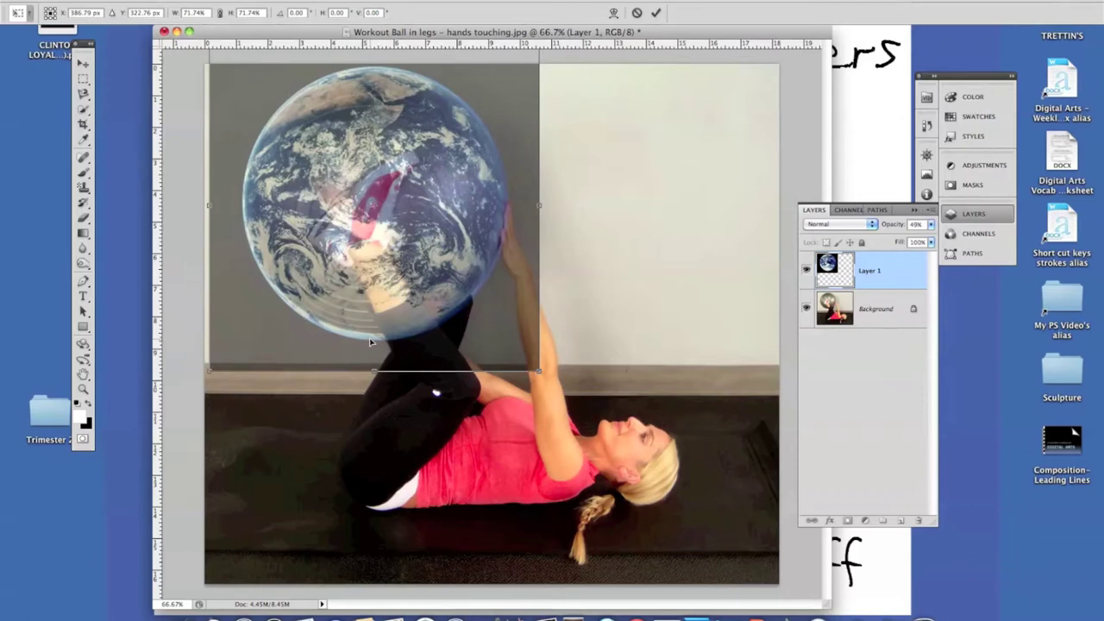
key(Return)
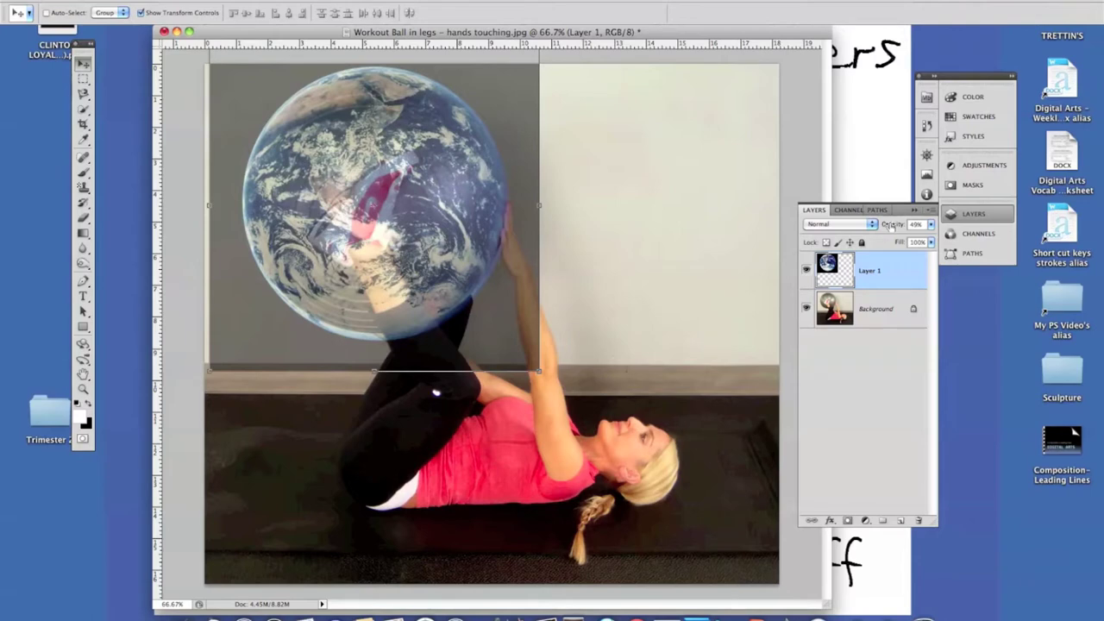
- Restore the Earth layer's opacity to 100% and erase its black background with the Magic Eraser
drag(891, 226, 957, 229)
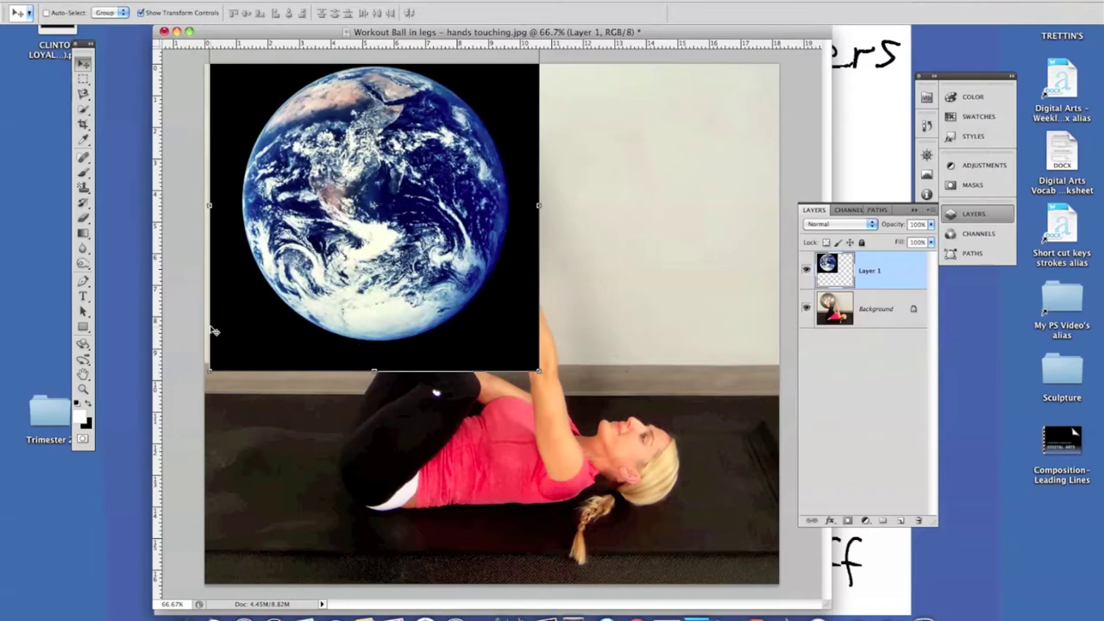
key(e)
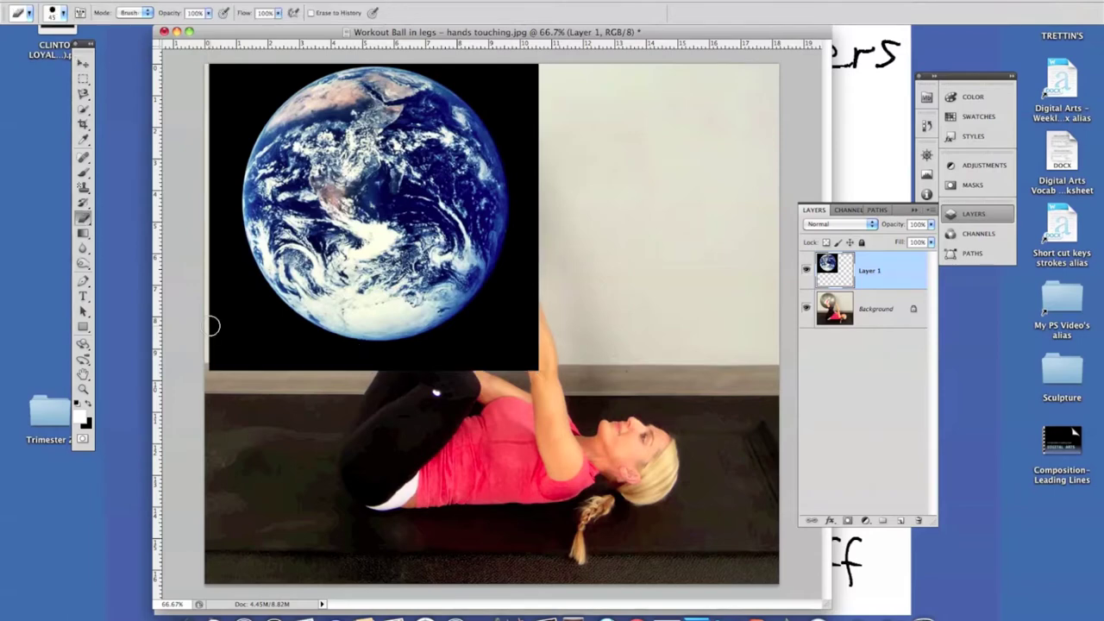
key(shift+e)
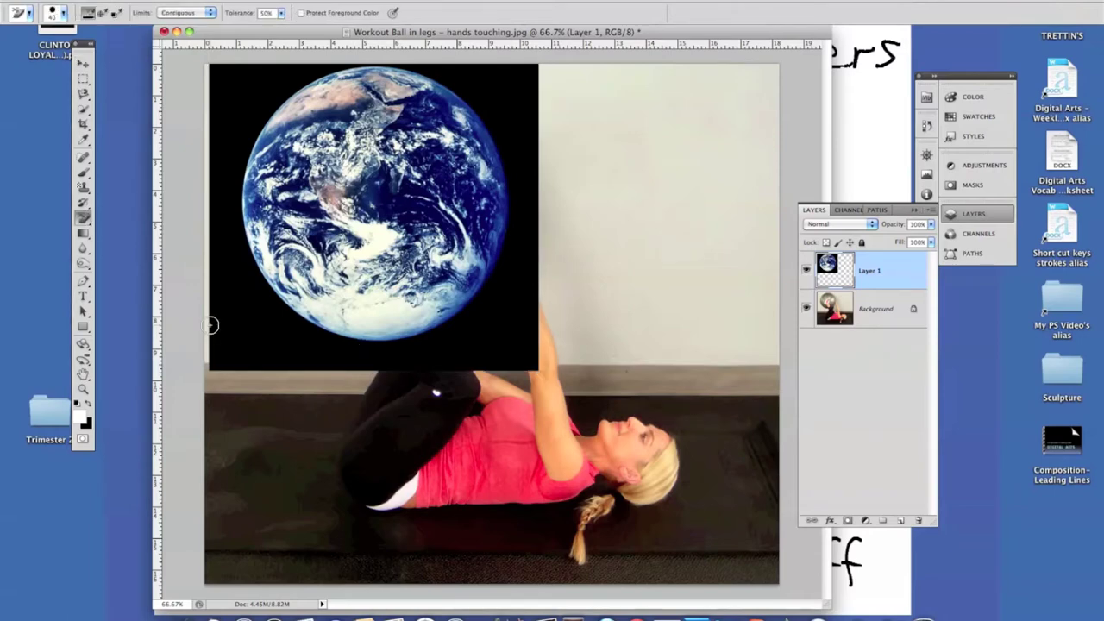
key(shift+e)
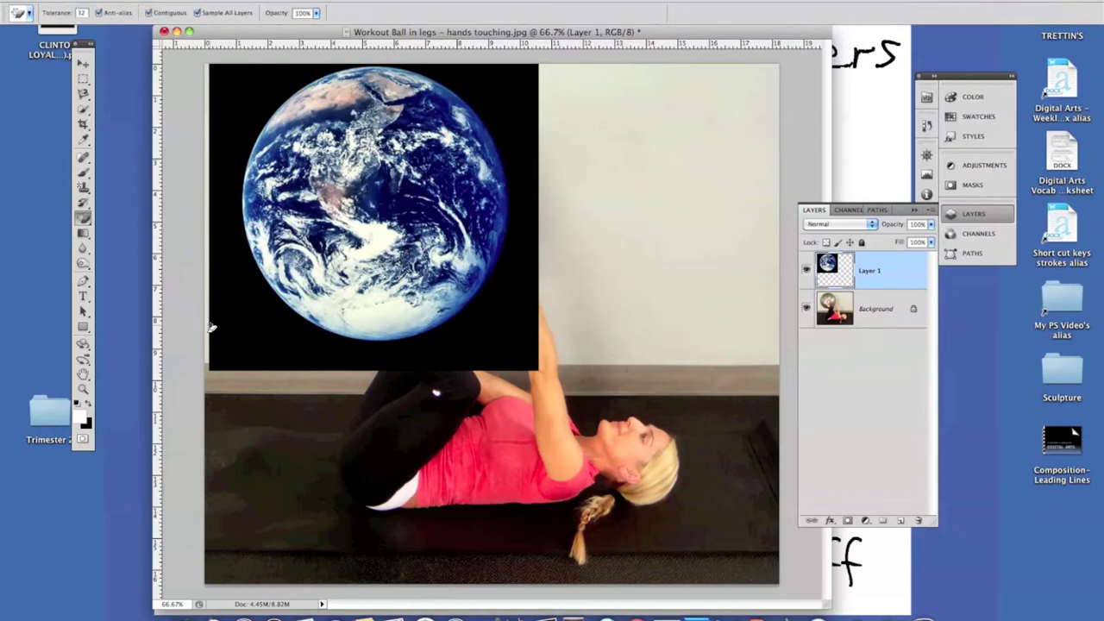
click(264, 333)
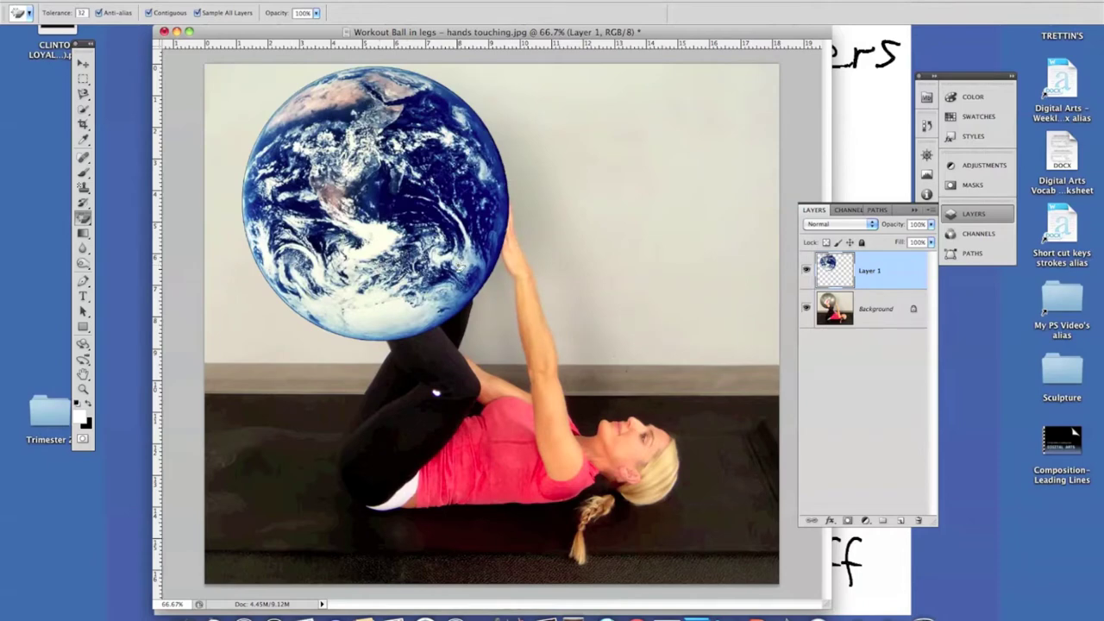
- Hide the Earth layer and quick-select the raised shoe, ankle and trouser cuff on the Background layer
click(806, 271)
click(826, 323)
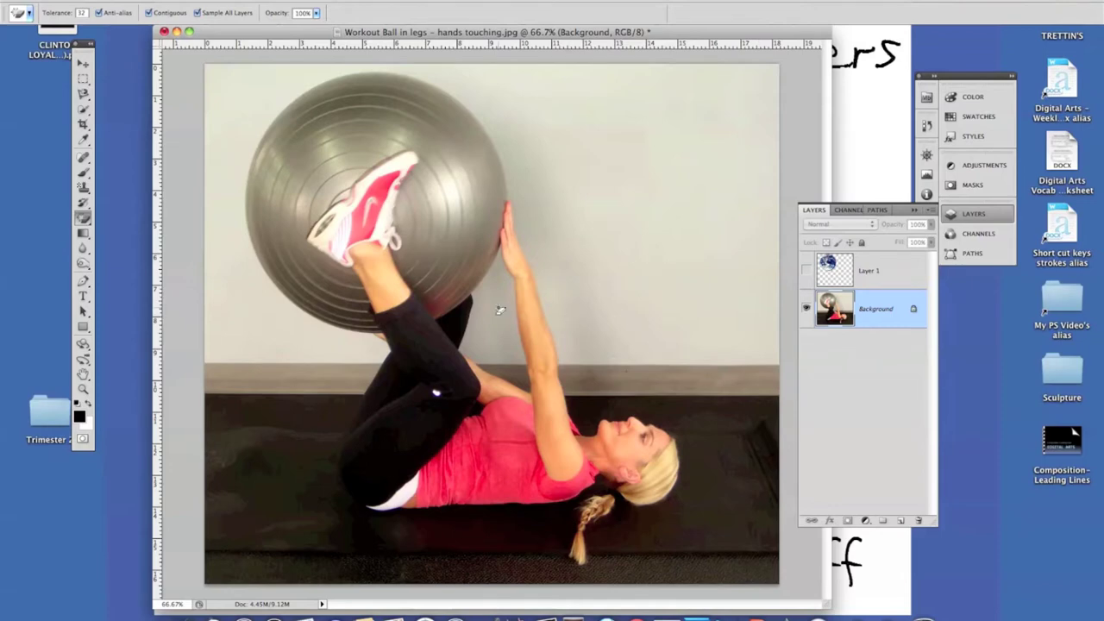
key(shift+w)
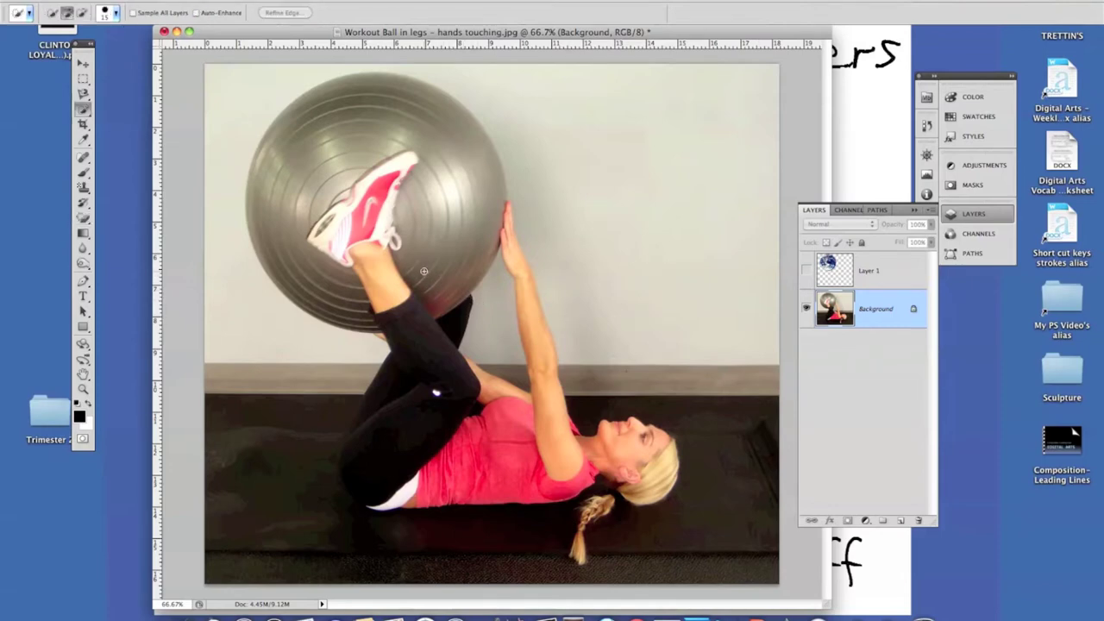
key(bracketright)
key(z)
drag(361, 250, 405, 300)
scroll(402, 299, up, 5)
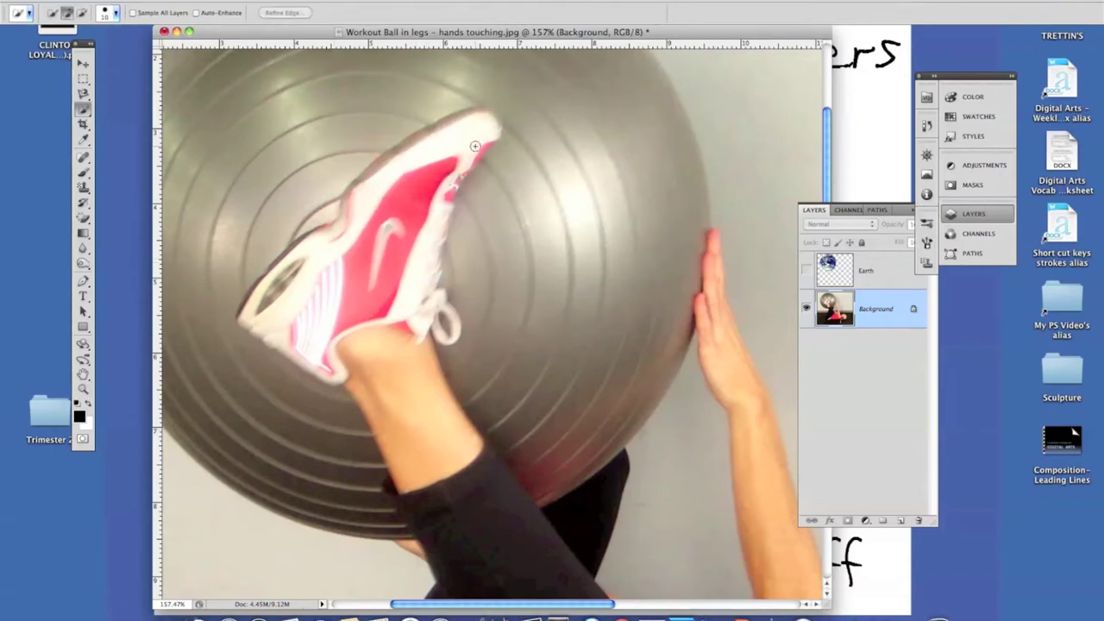
drag(439, 449, 453, 473)
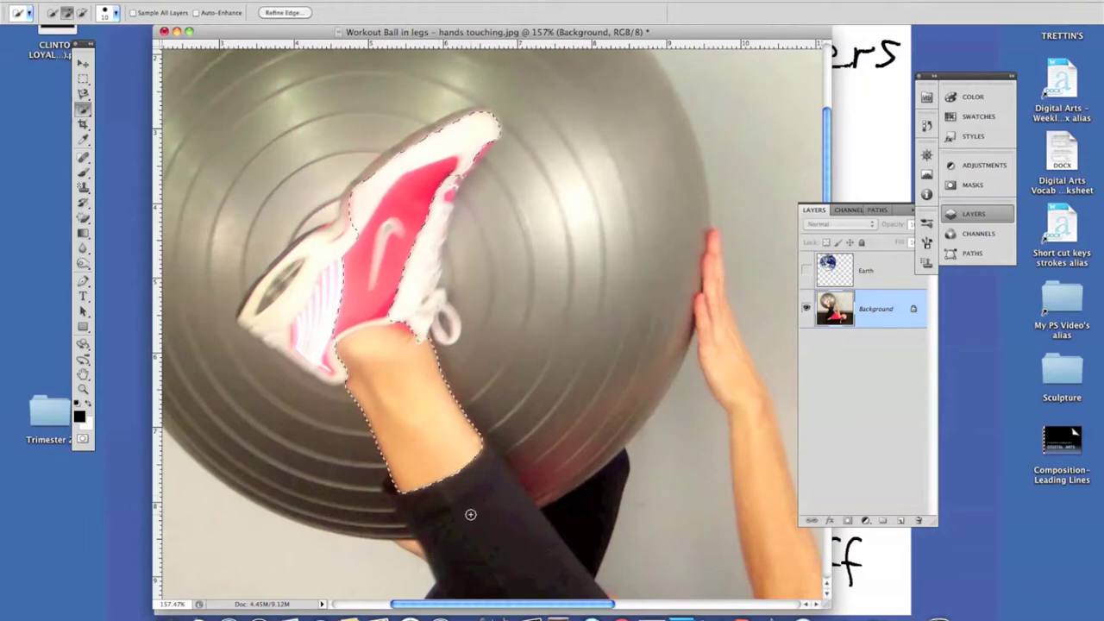
drag(461, 535, 447, 544)
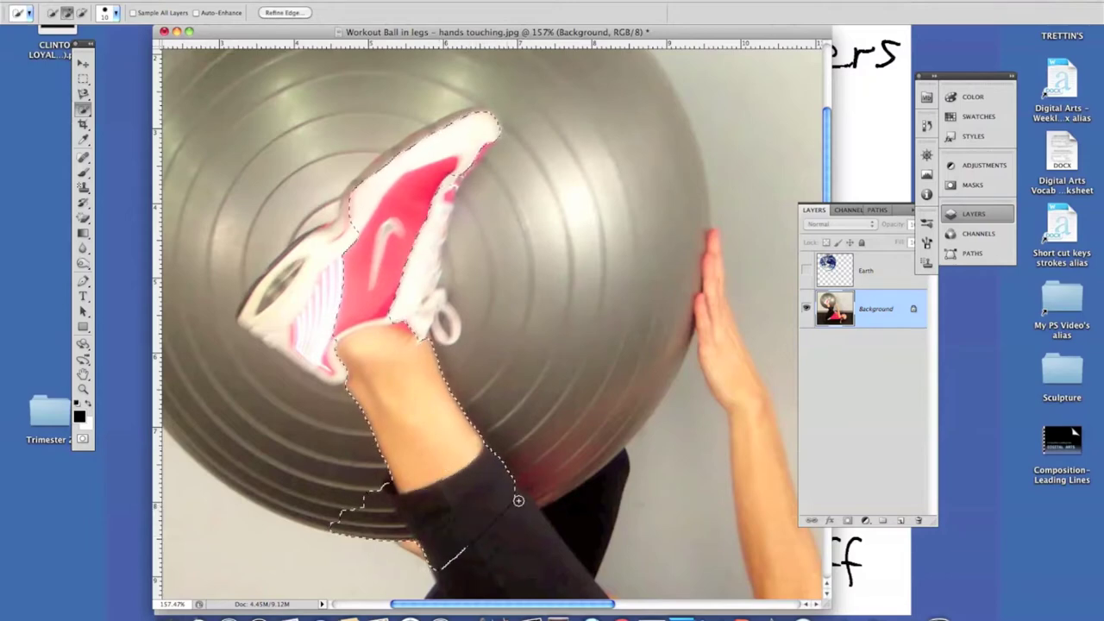
drag(510, 507, 500, 525)
- Subtract the stray ball area from the selection and refine its edges around the black trouser cuff
key(alt)
mouse_move(353, 516)
mouse_down()
mouse_move(347, 544)
mouse_move(334, 523)
mouse_move(326, 538)
mouse_move(358, 525)
mouse_up()
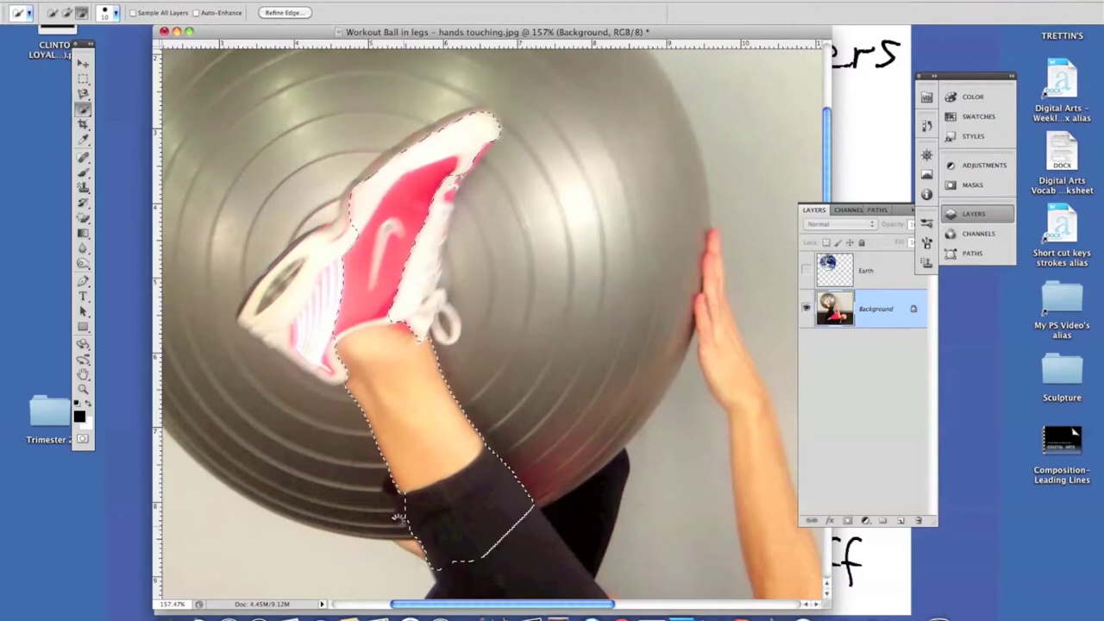
key(alt)
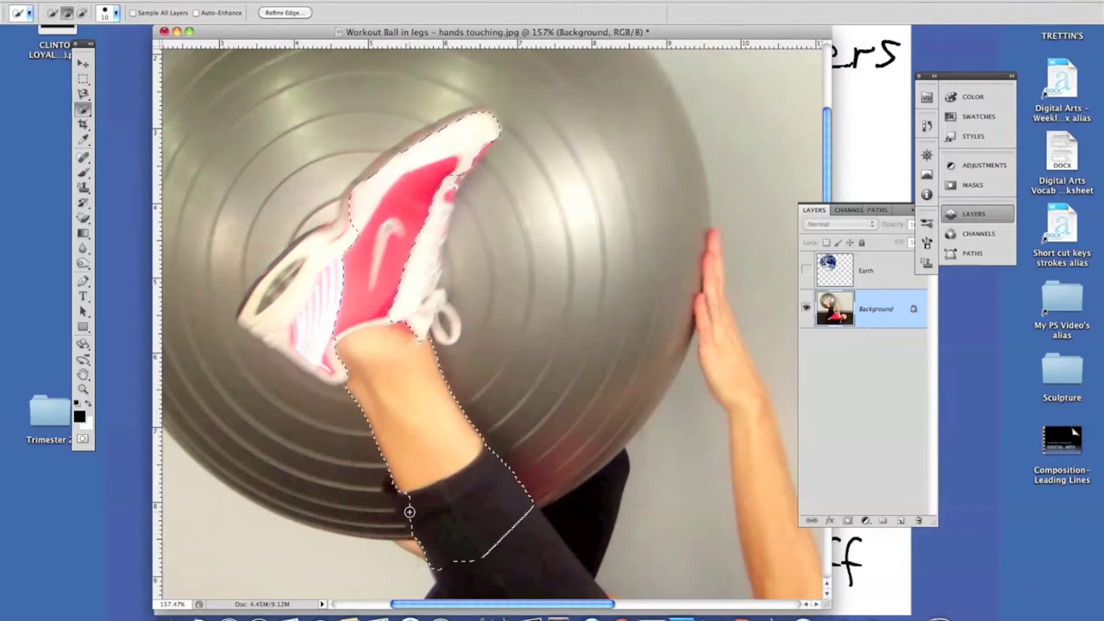
key(z)
drag(410, 512, 434, 532)
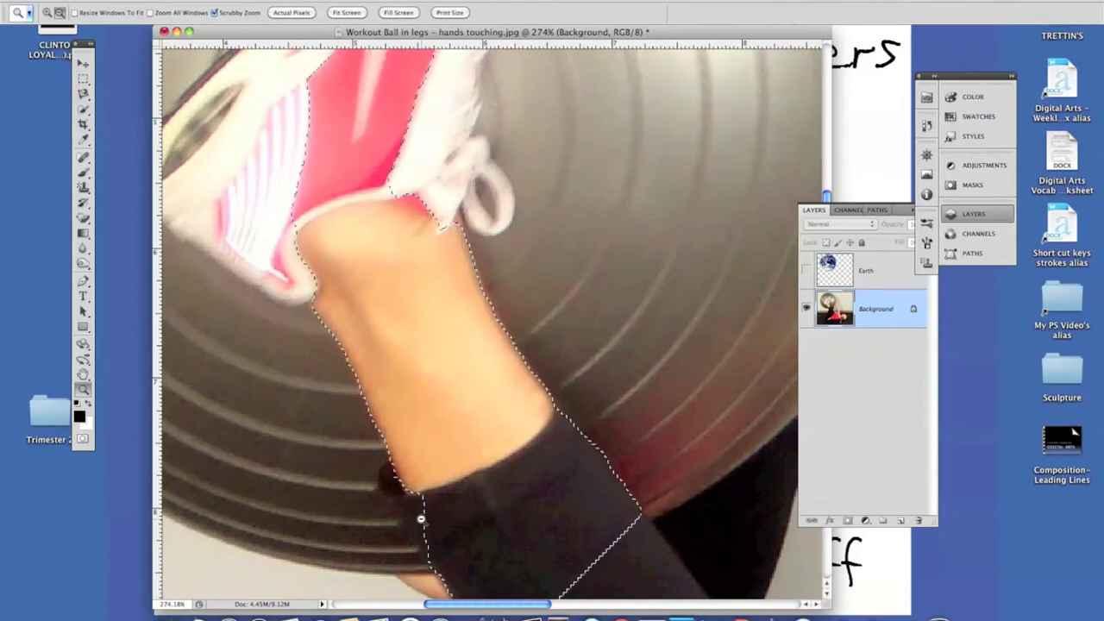
key(w)
click(425, 511)
click(426, 537)
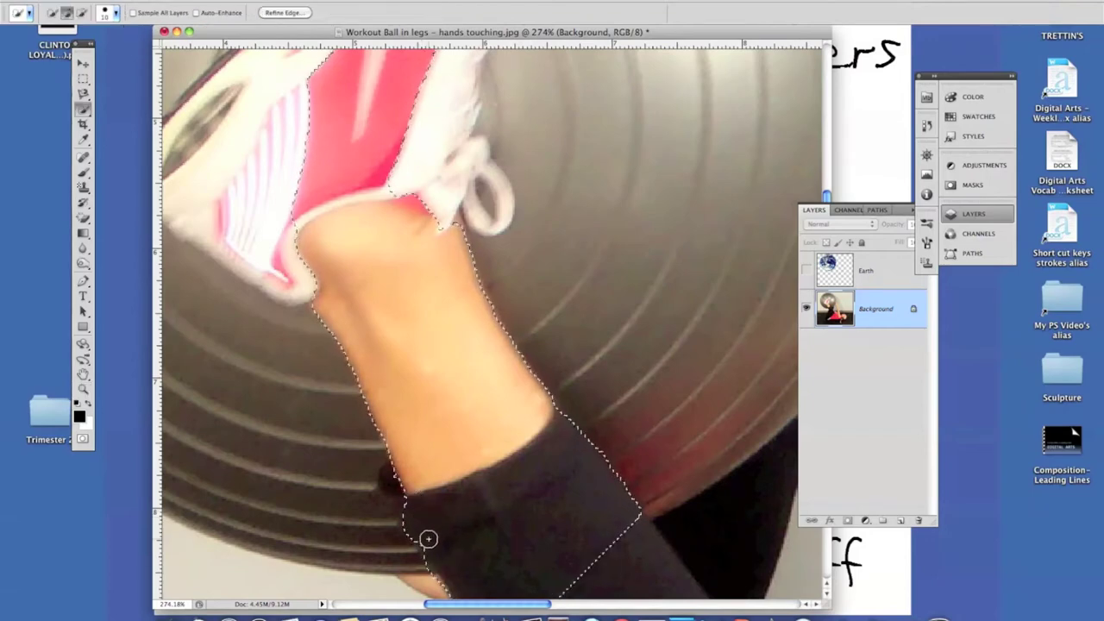
click(639, 540)
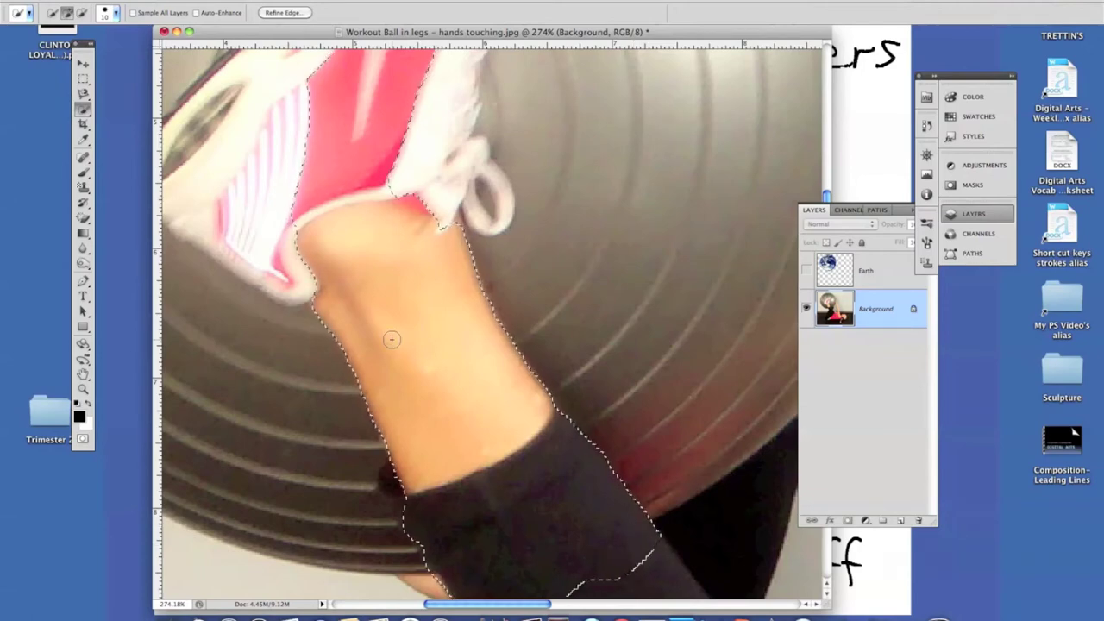
- Extend the selection over the rest of the shoe and its laces, removing the ball area beside the shoe
mouse_move(340, 229)
mouse_down()
mouse_move(452, 425)
mouse_move(432, 443)
mouse_move(340, 402)
mouse_move(367, 365)
mouse_move(507, 341)
mouse_move(565, 420)
mouse_up()
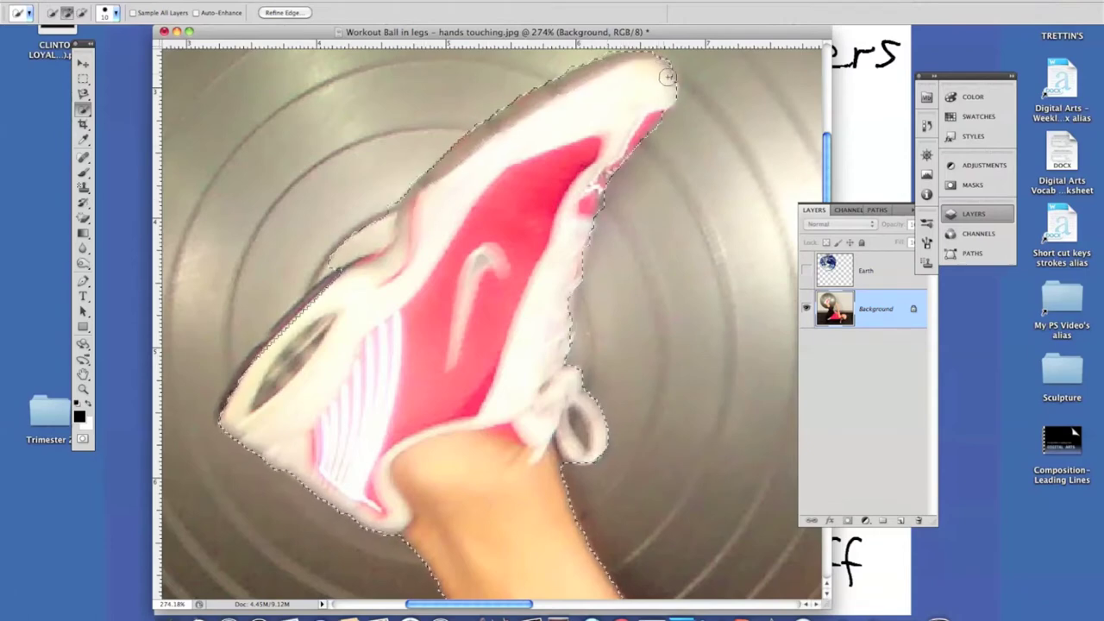
drag(333, 291, 258, 369)
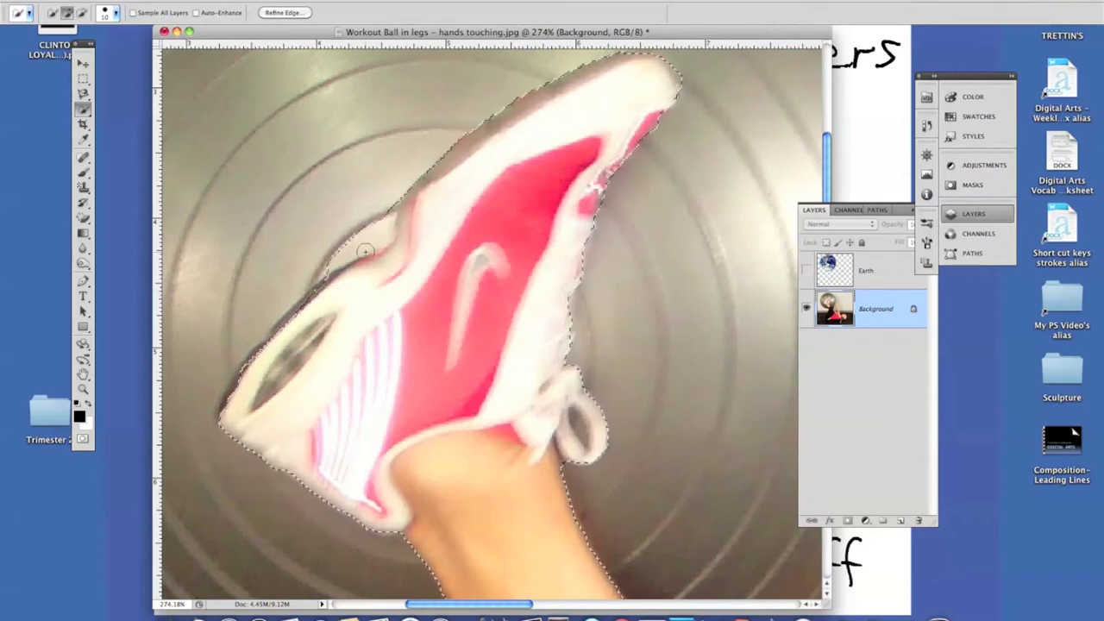
drag(364, 250, 372, 252)
key(alt)
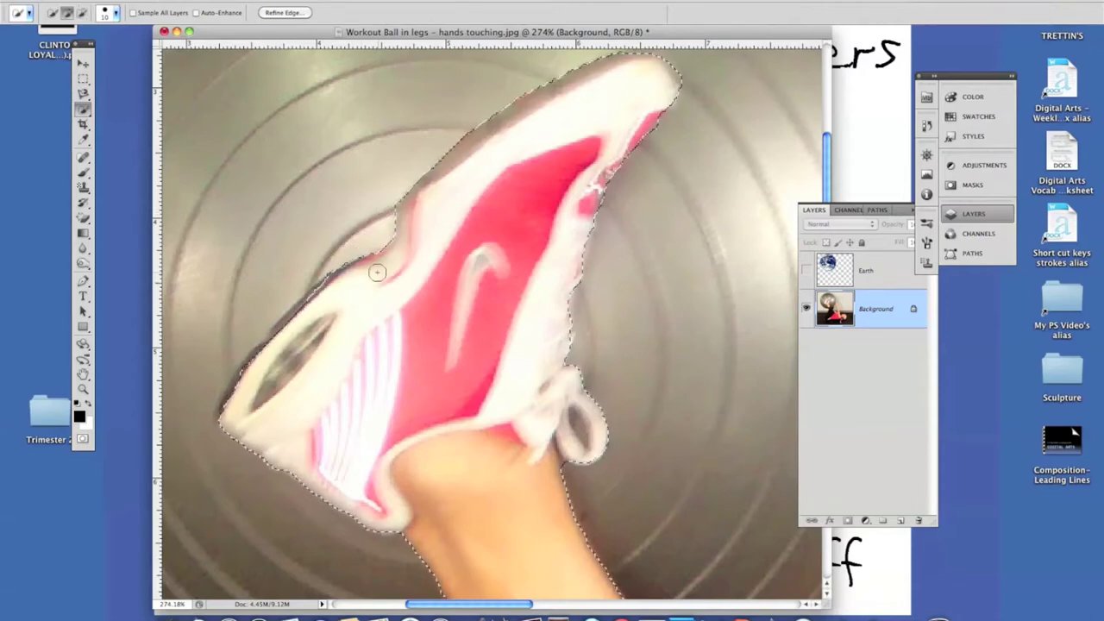
- Copy the selected shoe and lower leg from the Background to a new layer
scroll(467, 331, down, 5)
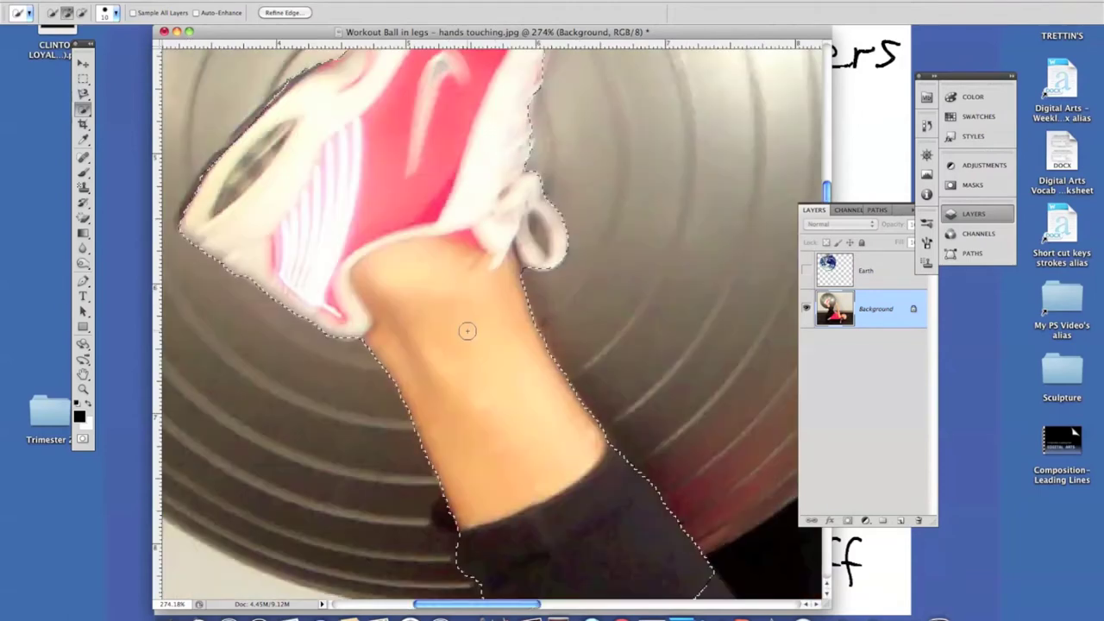
key(z)
mouse_move(467, 330)
mouse_down()
mouse_move(449, 252)
mouse_move(452, 312)
mouse_up()
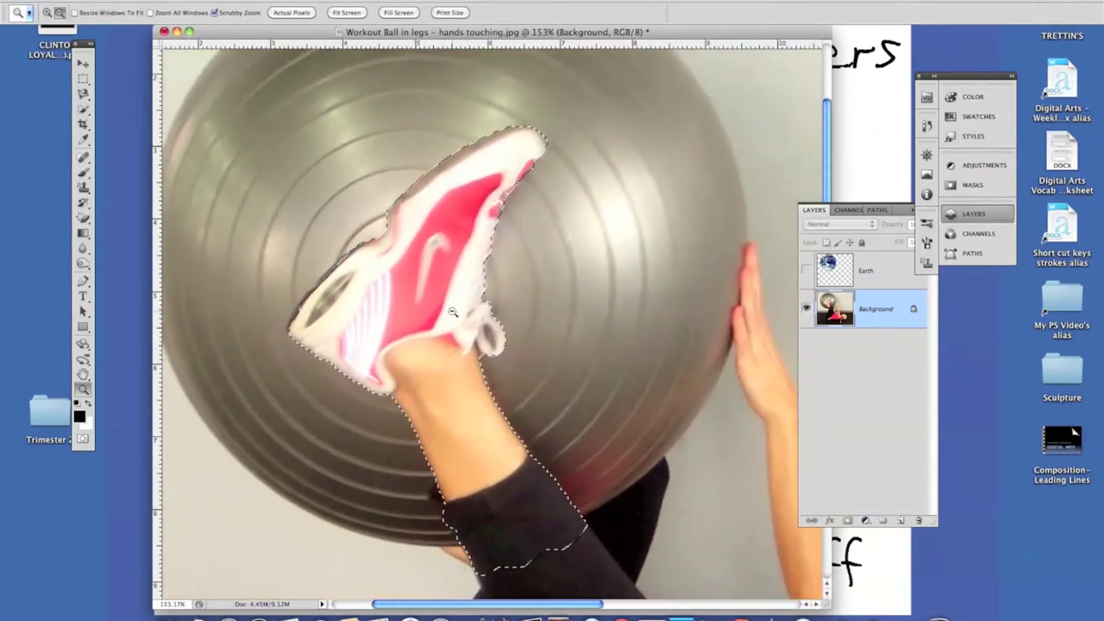
key(w)
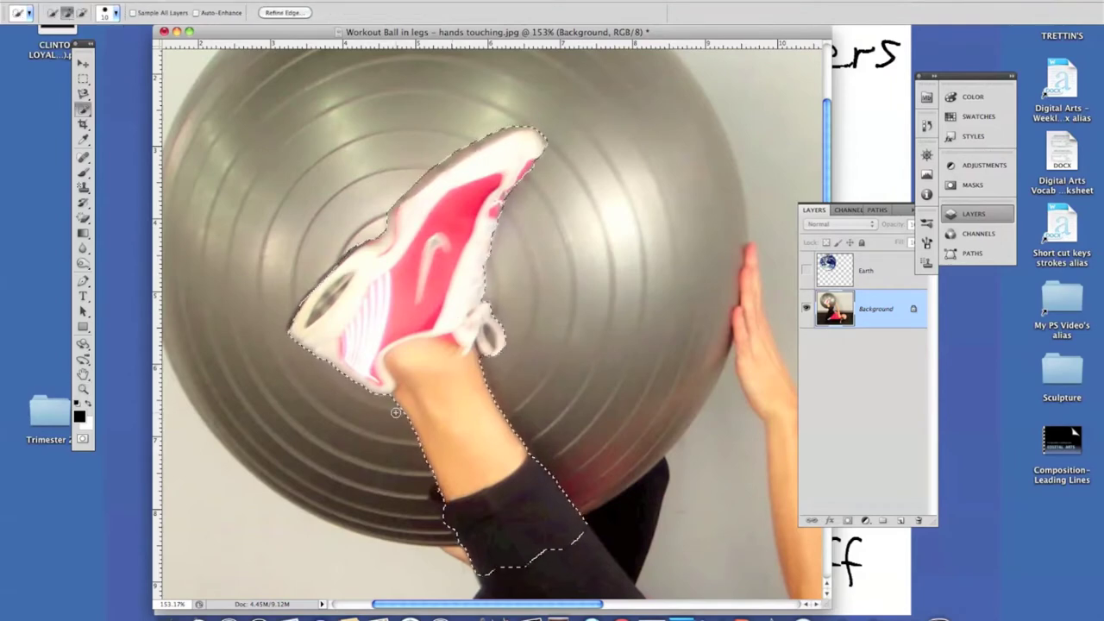
right_click(428, 377)
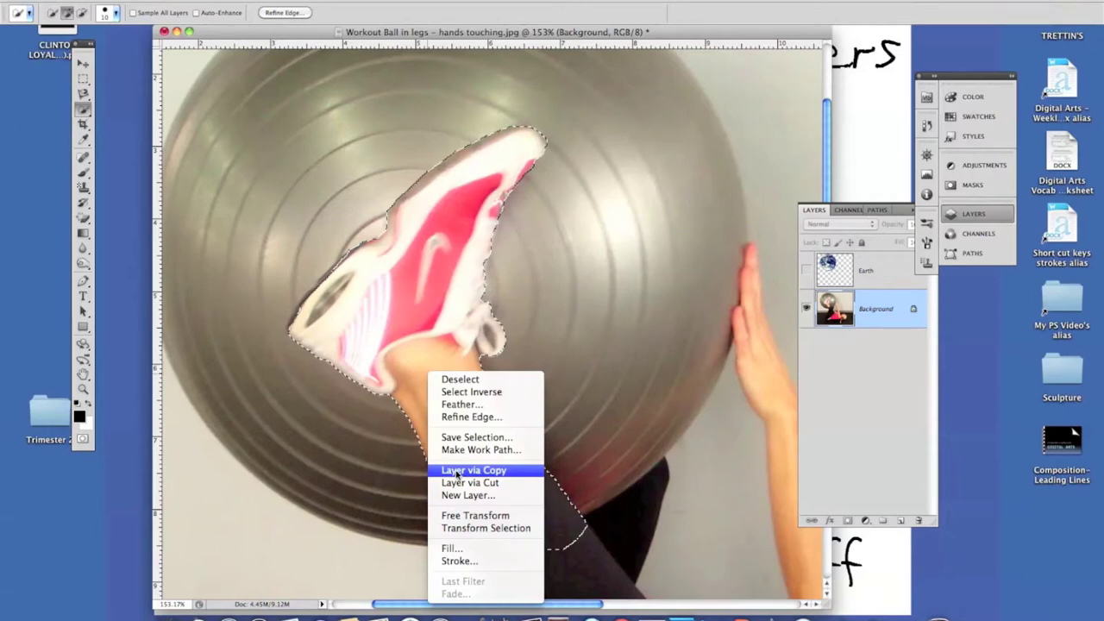
click(457, 471)
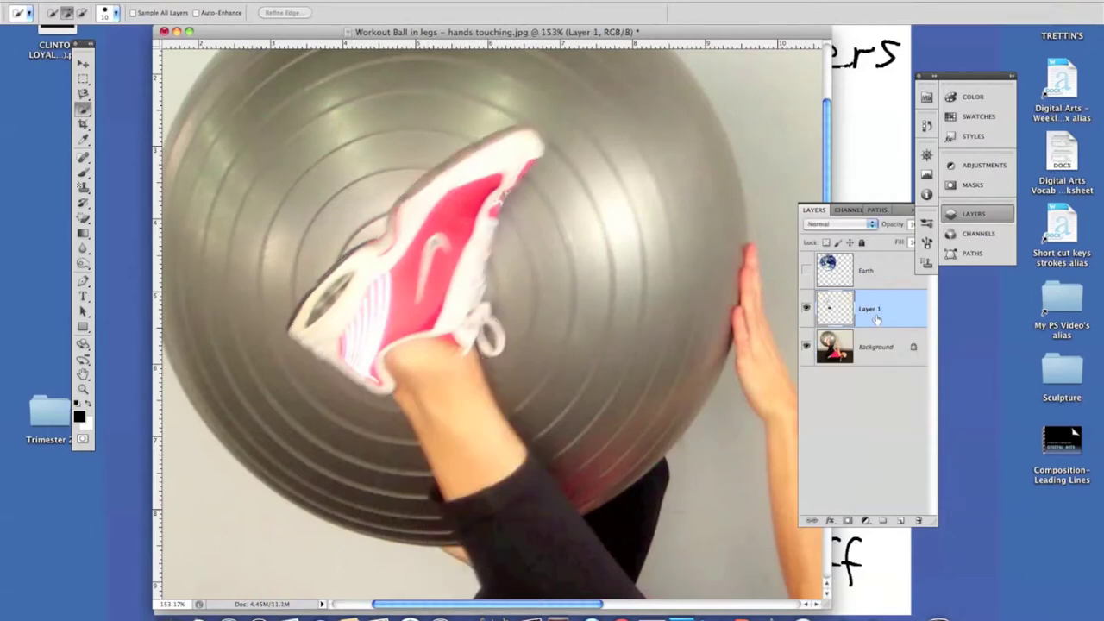
- Check the copied foot without the Background, restore the Background's visibility, and rename the copied layer as Foot
click(807, 347)
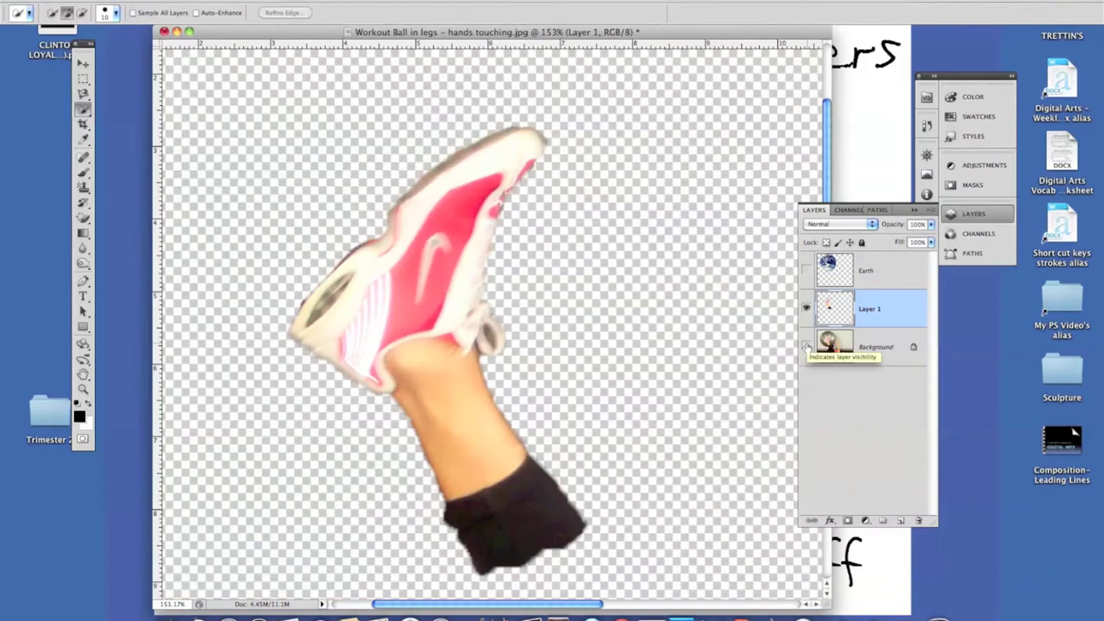
click(807, 347)
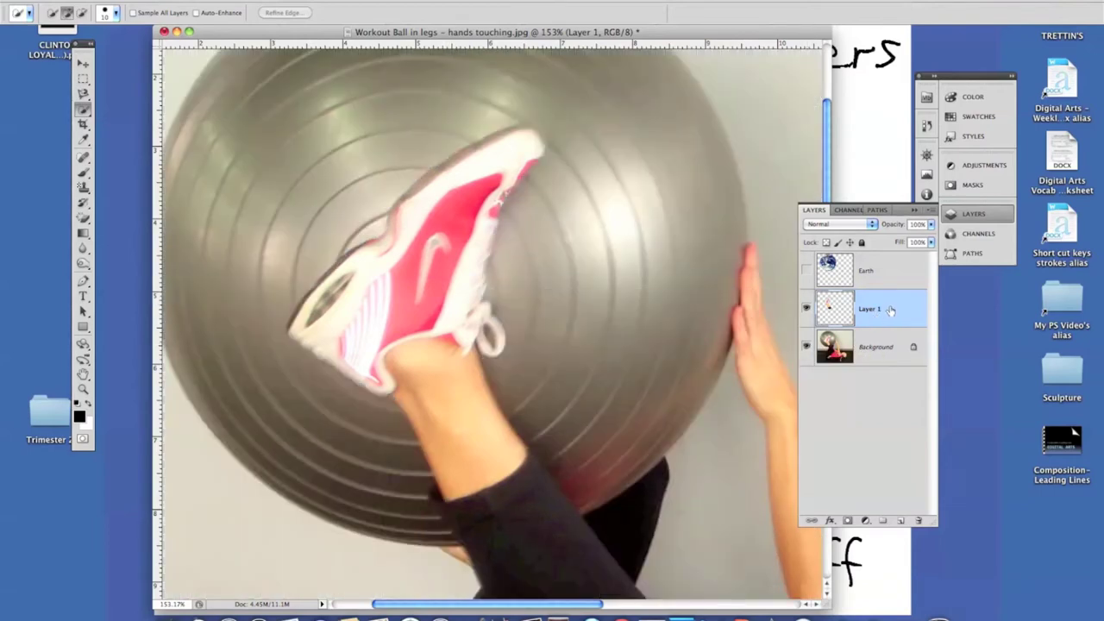
double_click(870, 309)
text(Foot)
click(849, 409)
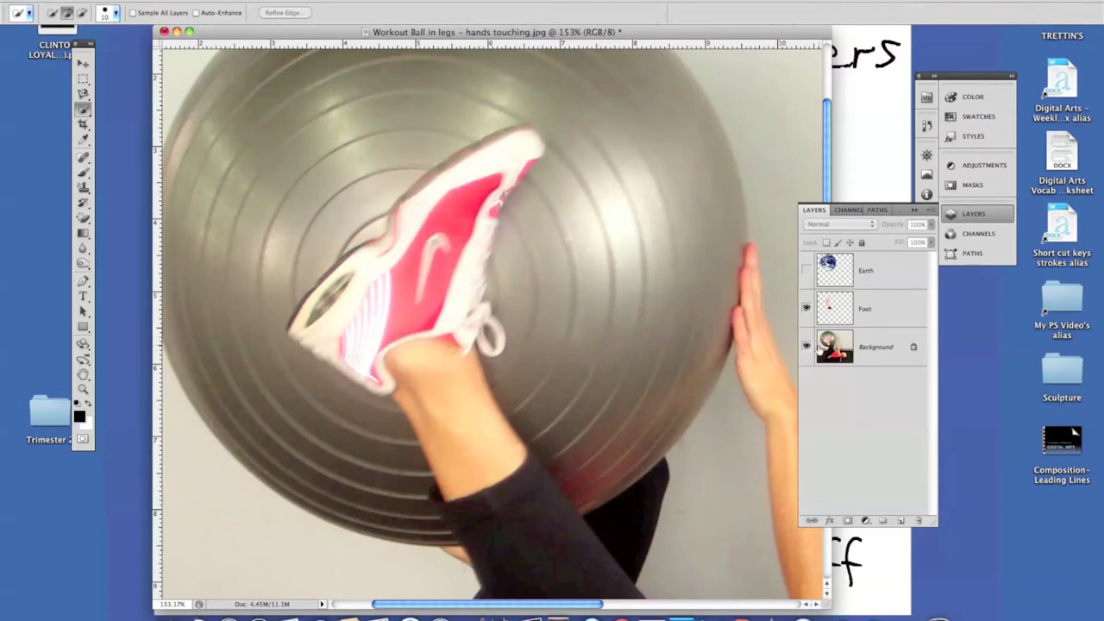
- Quick-select the fingers touching the ball on the Background layer, including the uppermost fingertip
click(865, 355)
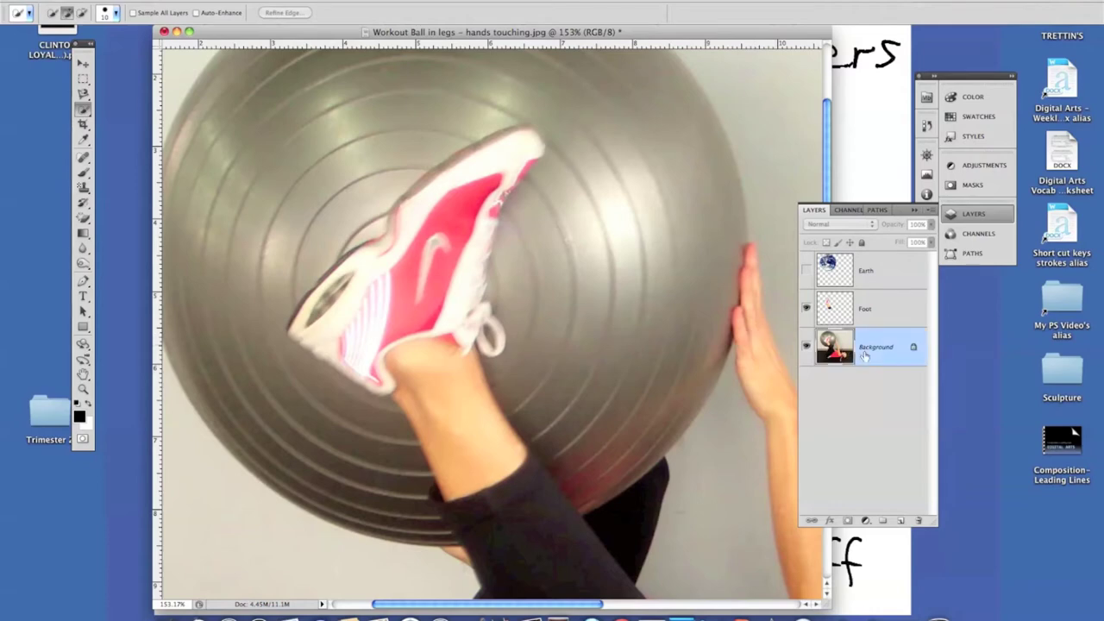
click(751, 291)
mouse_move(751, 290)
mouse_down()
mouse_move(745, 342)
mouse_move(755, 329)
mouse_move(735, 308)
mouse_move(763, 349)
mouse_move(572, 360)
mouse_up()
key(z)
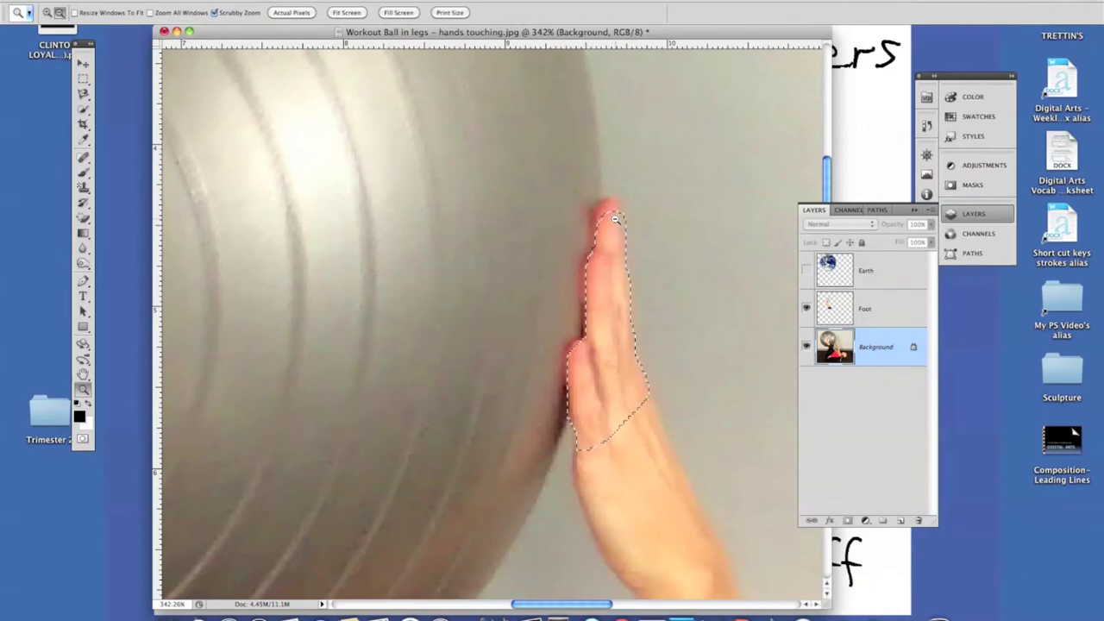
key(w)
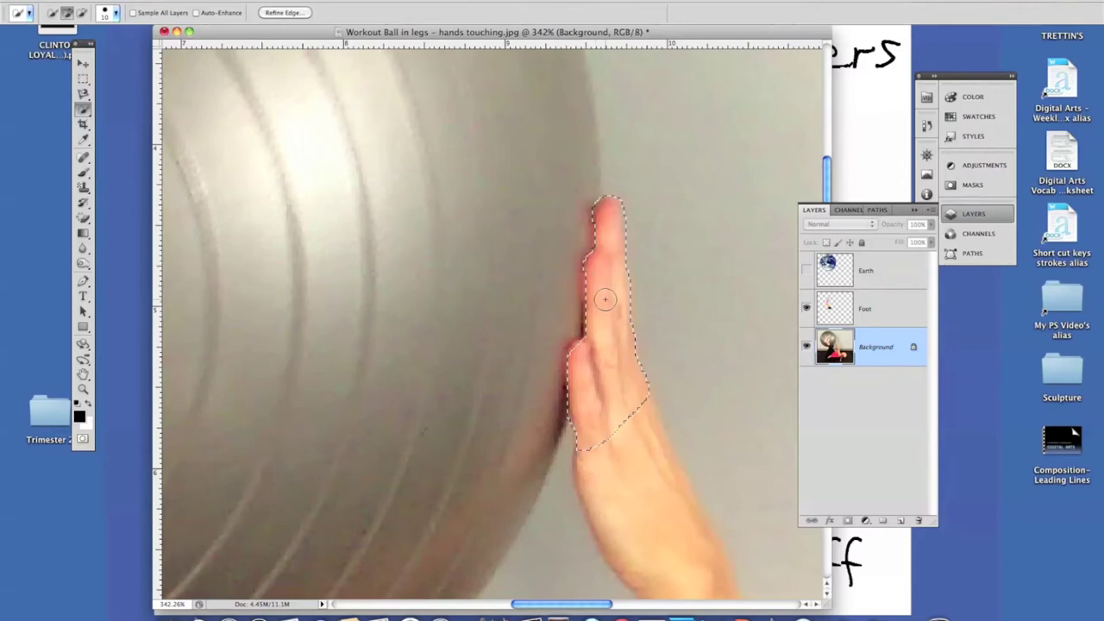
- Extend the hand selection into the palm and subtract the stray wall area beside it
drag(595, 283, 586, 349)
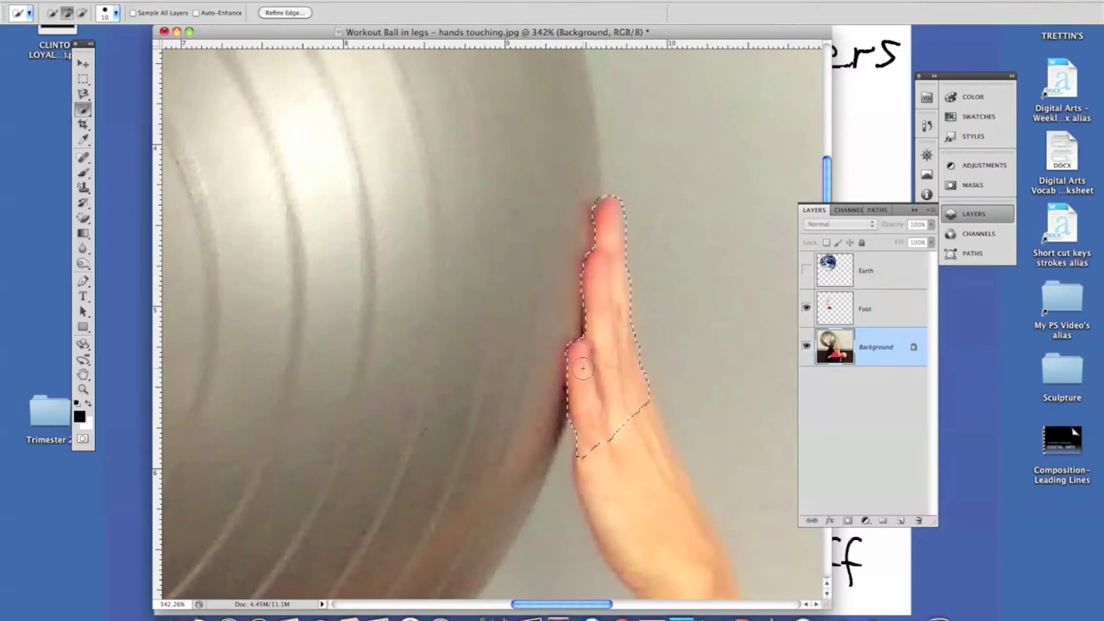
mouse_move(582, 439)
mouse_down()
mouse_move(592, 458)
mouse_move(632, 404)
mouse_up()
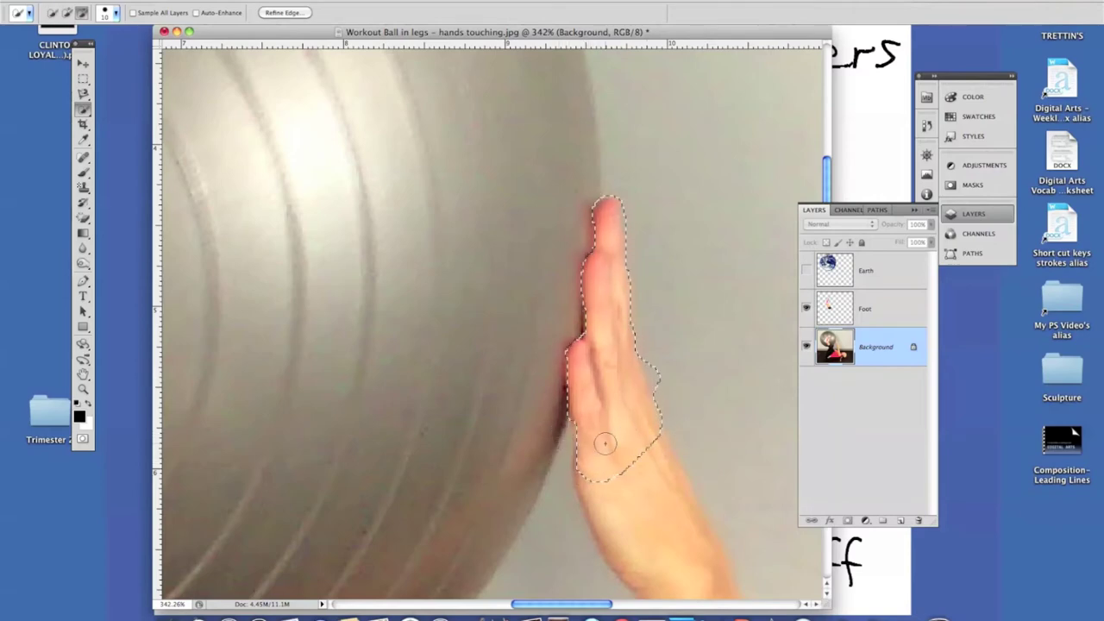
key(alt)
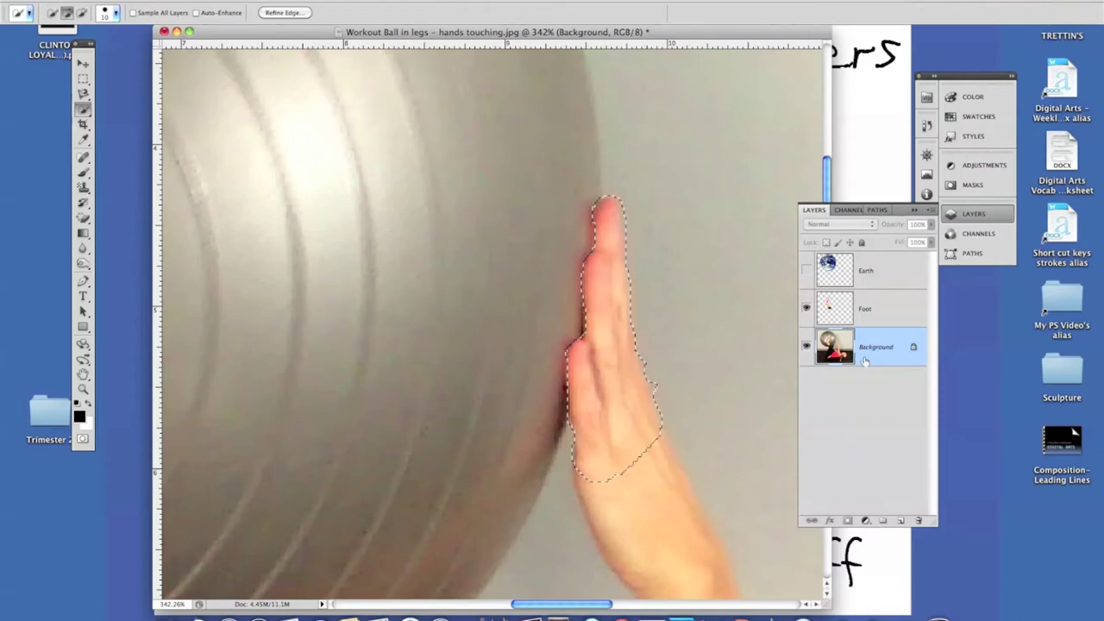
- Copy the selected hand from the Background to a new layer and name it Hand
right_click(609, 470)
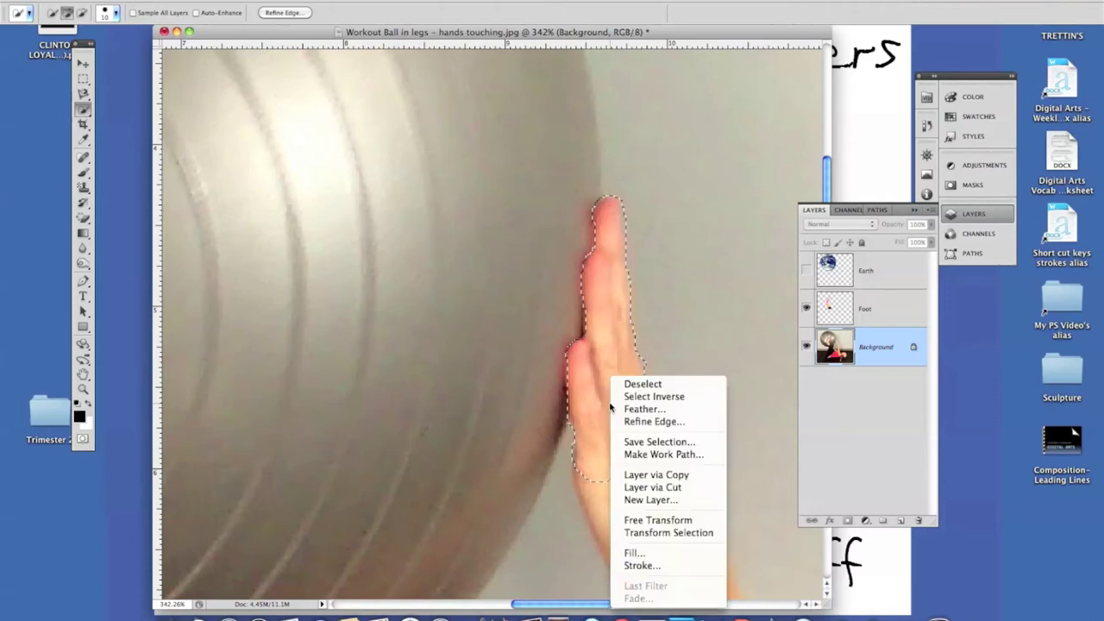
click(638, 474)
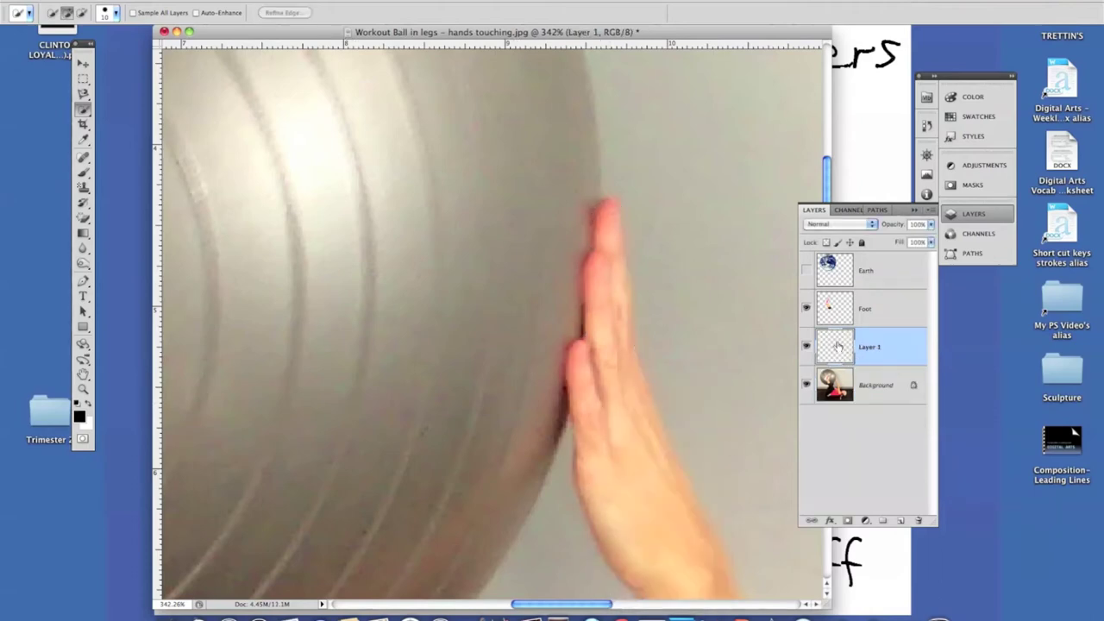
double_click(869, 346)
text(Hand)
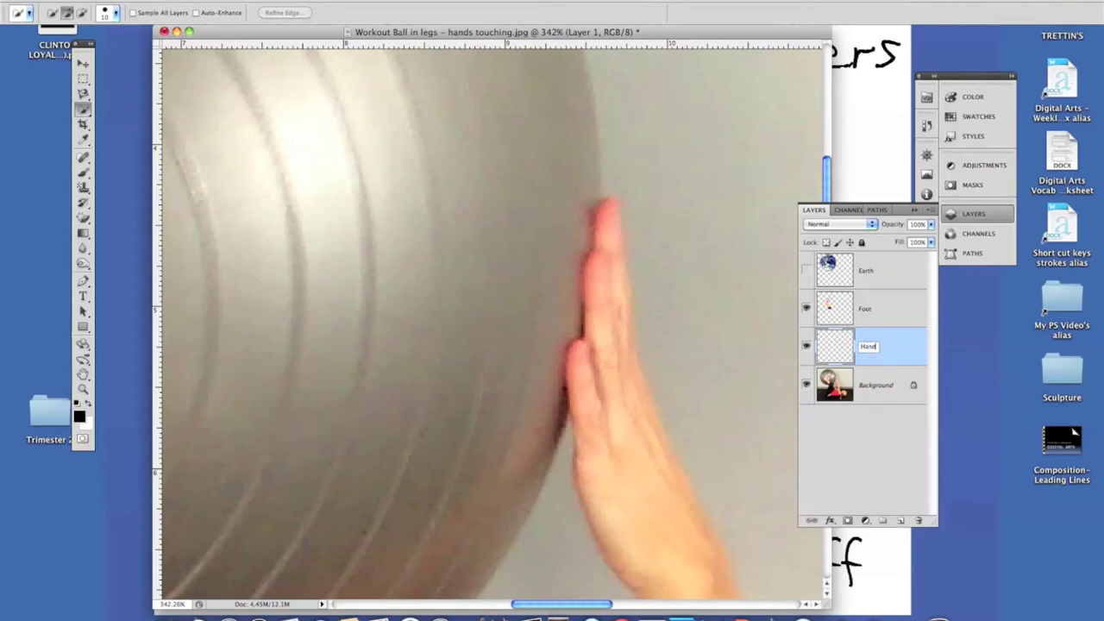
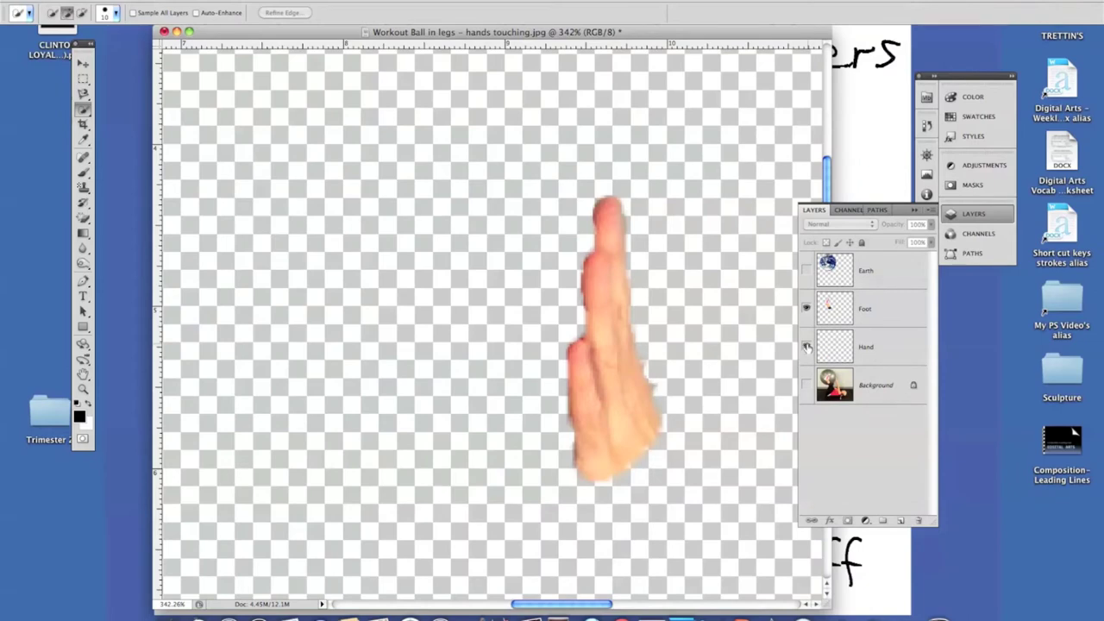
- Make the Background and Earth layers visible, and move the Foot and Hand layers above Earth
click(807, 386)
key(z)
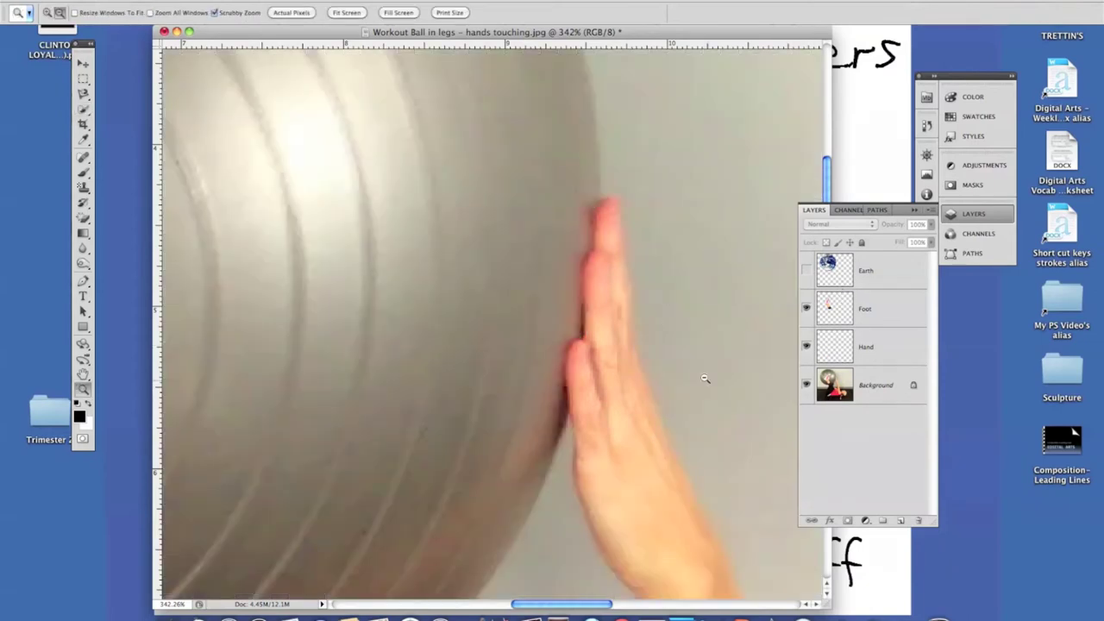
drag(340, 250, 276, 172)
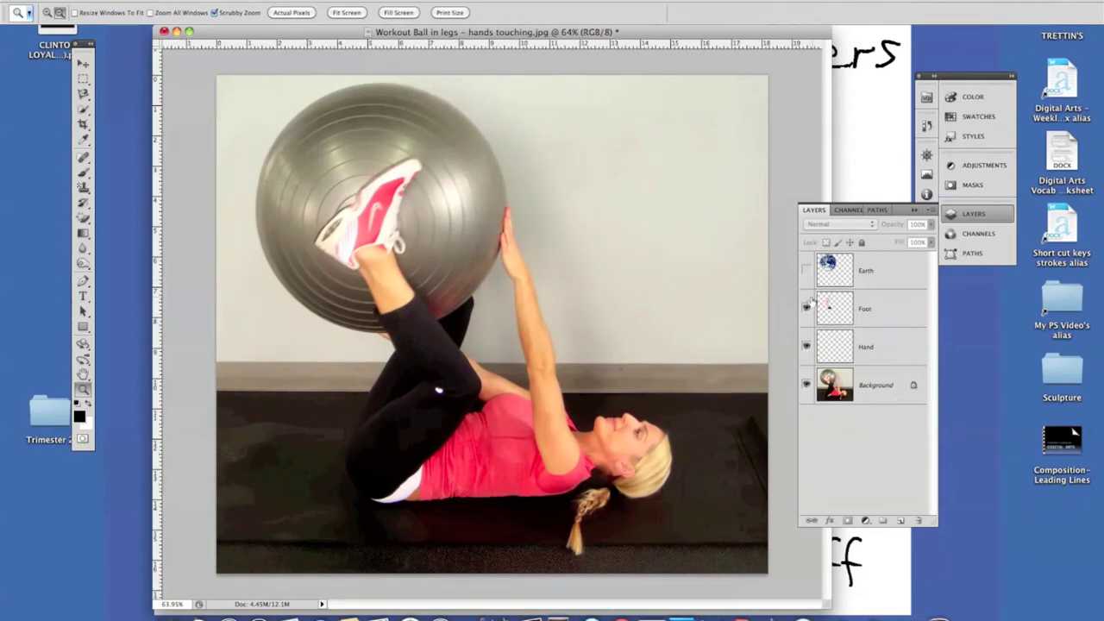
click(806, 270)
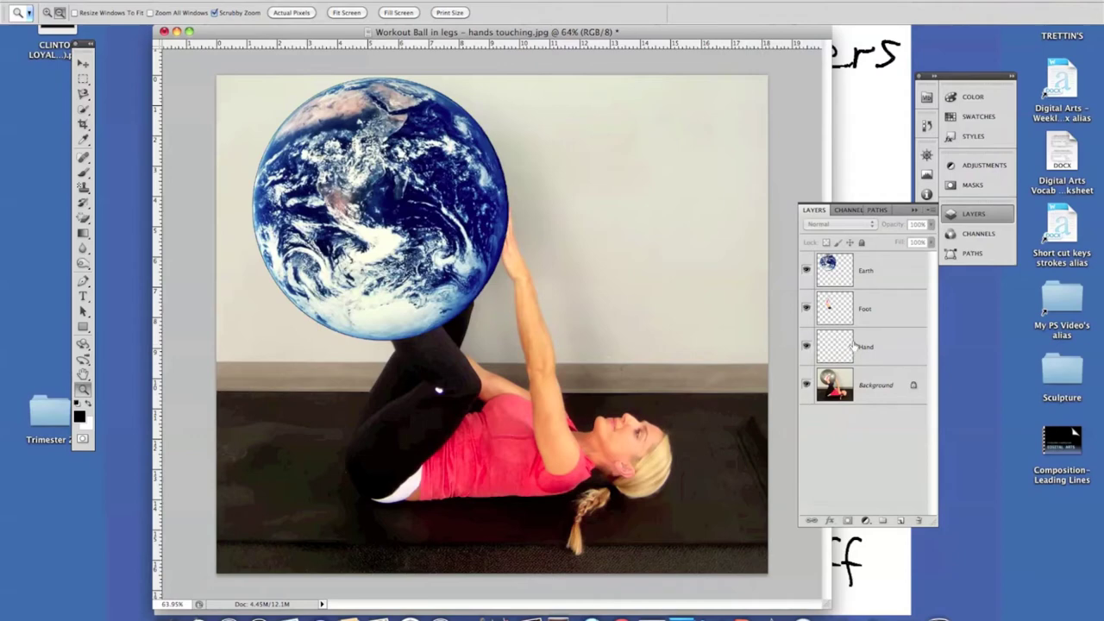
click(866, 310)
drag(861, 317, 863, 269)
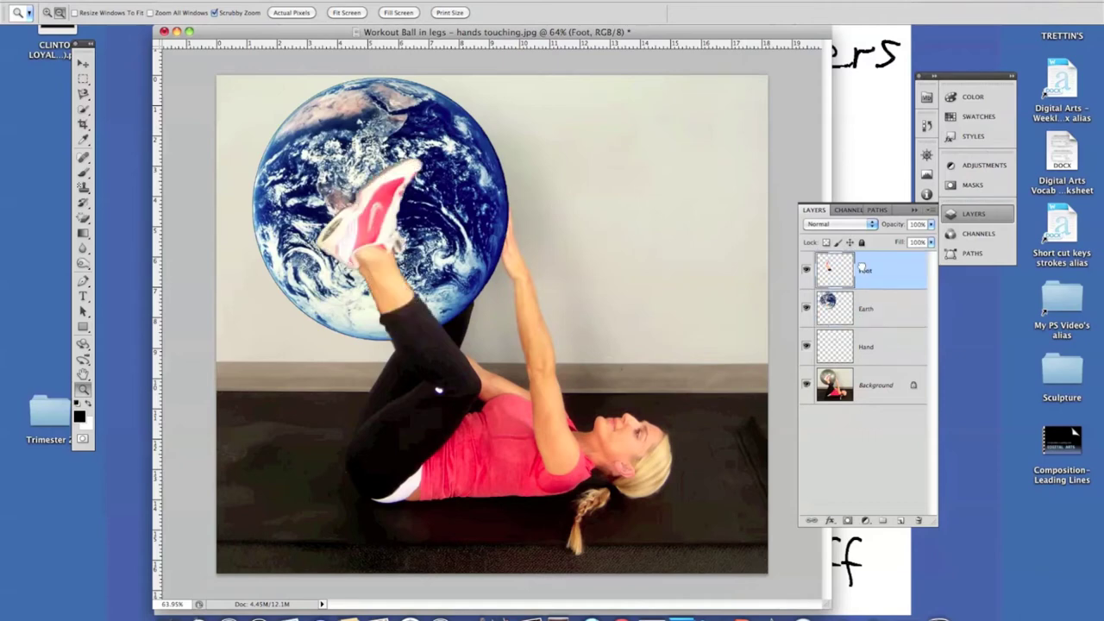
click(866, 352)
drag(865, 352, 867, 304)
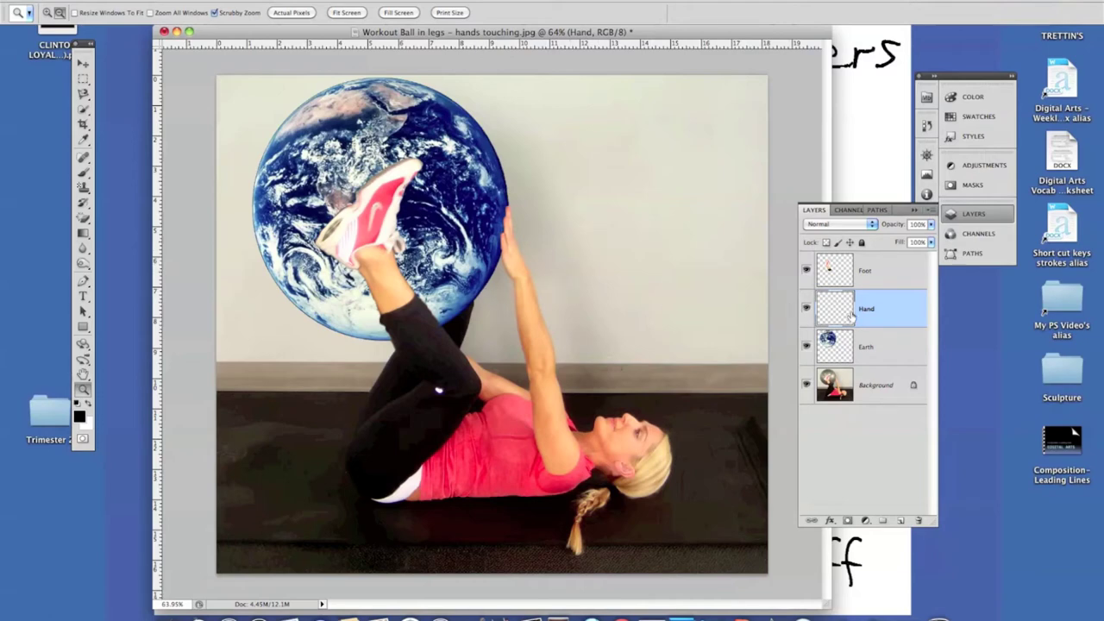
- Add a Multiply drop shadow to the Hand layer with a -39° angle and 7 px distance, and compare the hand with and without it
click(212, 1)
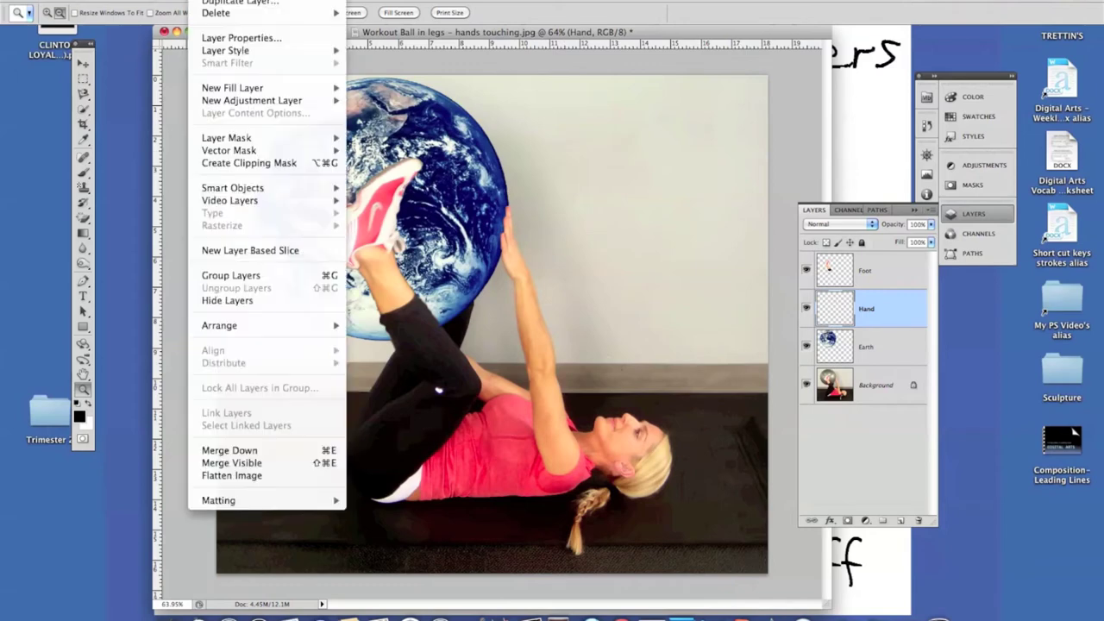
mouse_move(233, 57)
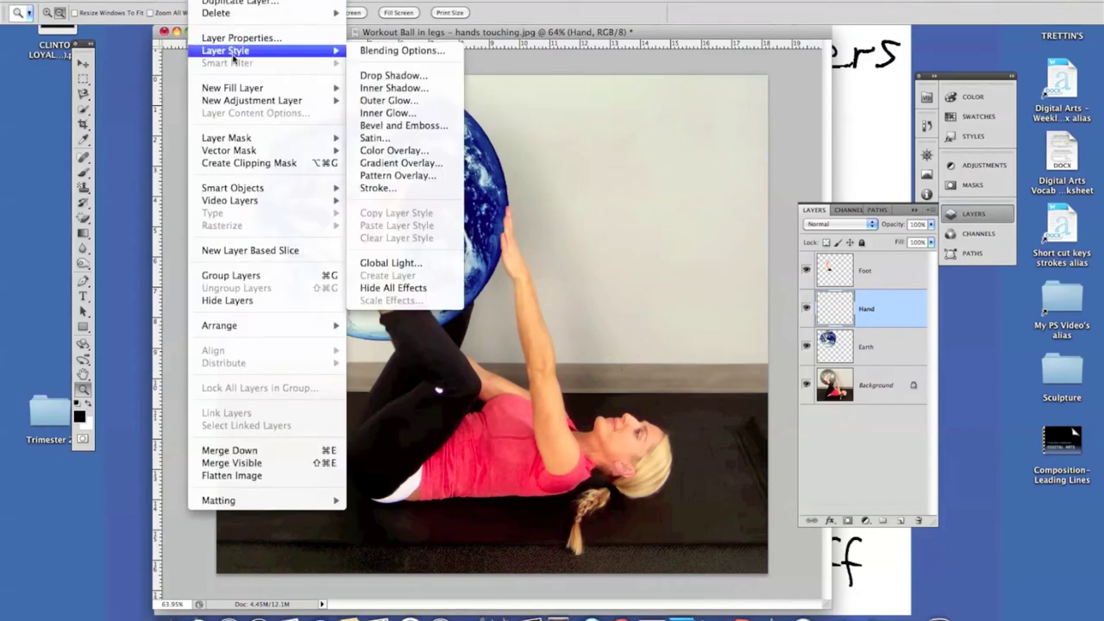
click(392, 78)
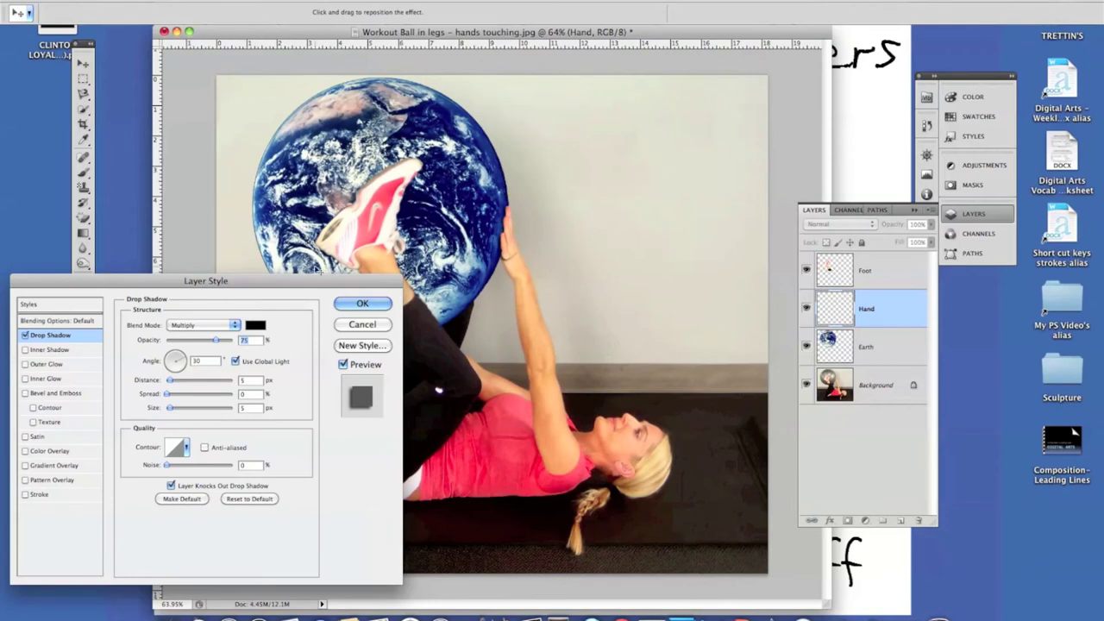
drag(223, 281, 588, 314)
drag(515, 249, 513, 245)
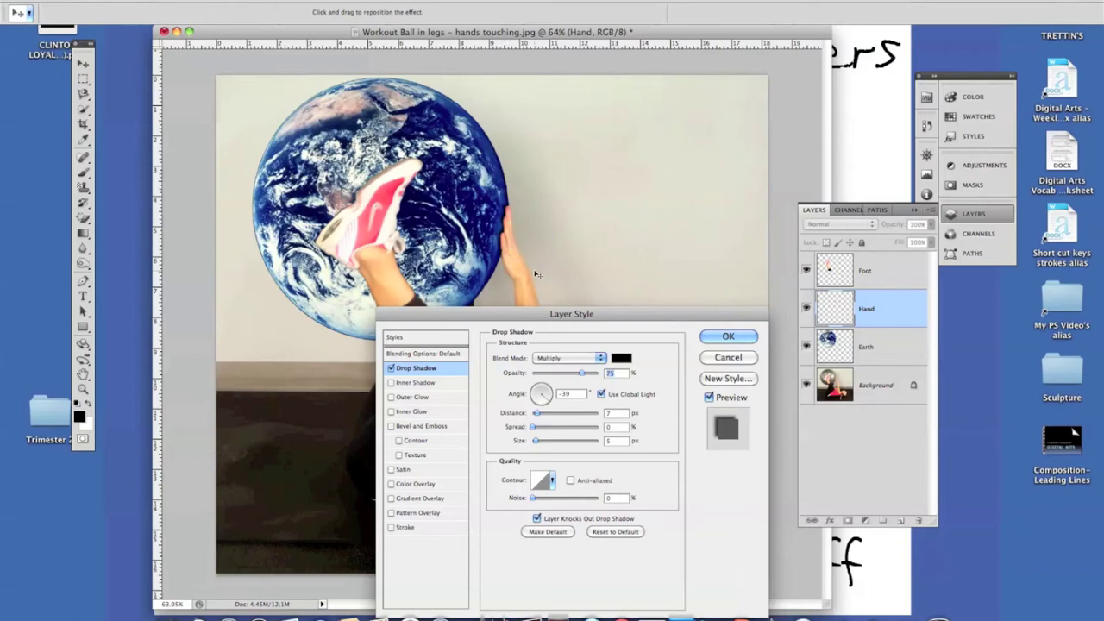
click(723, 337)
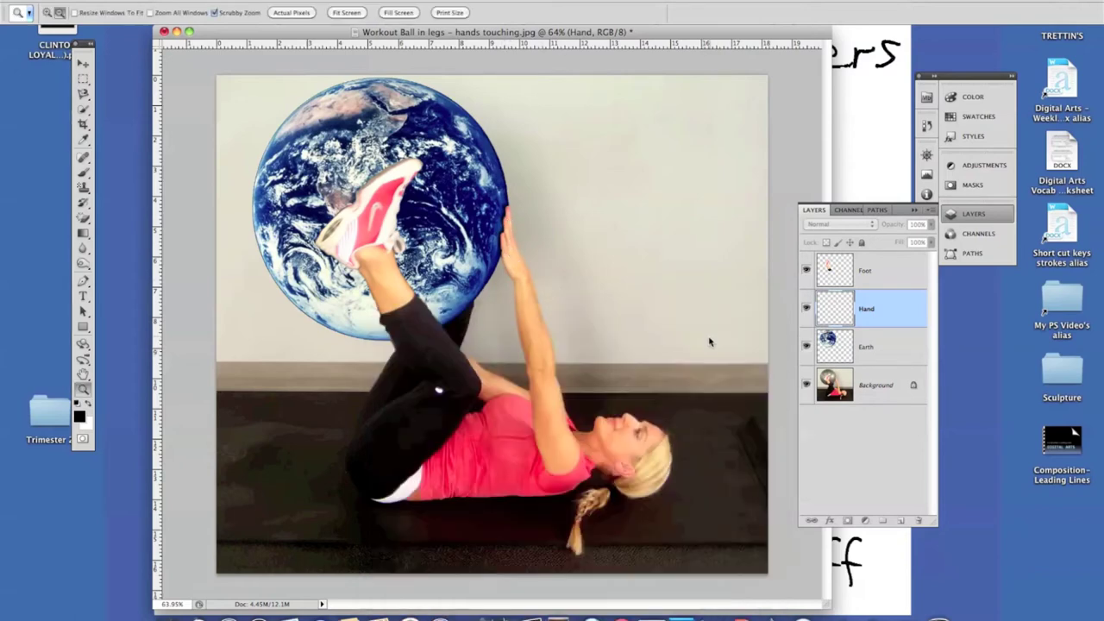
click(807, 309)
click(806, 309)
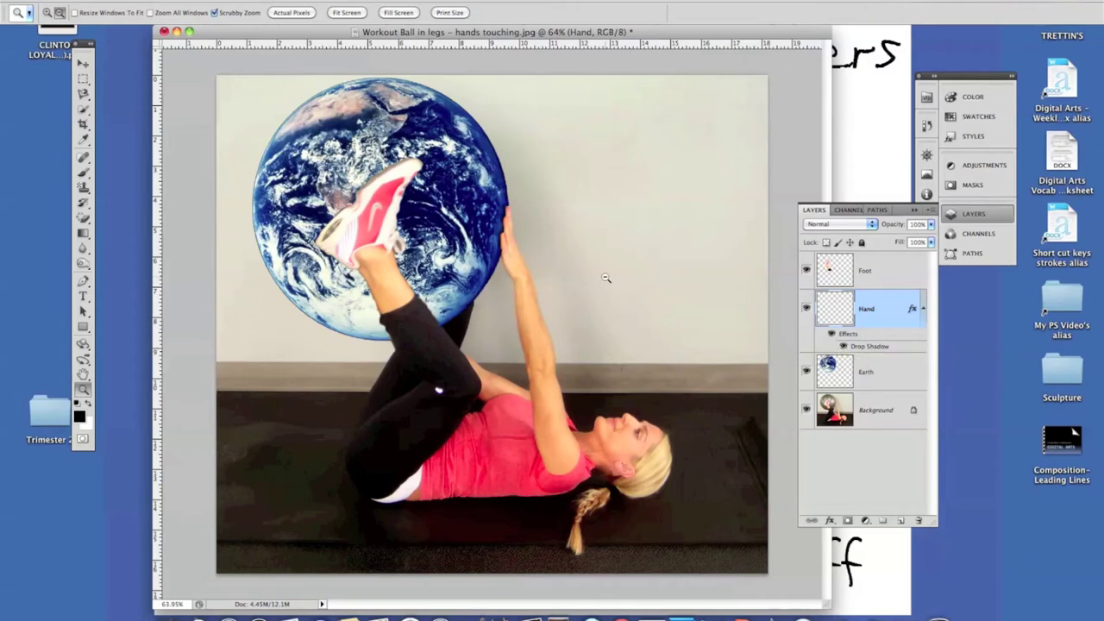
drag(489, 233, 545, 311)
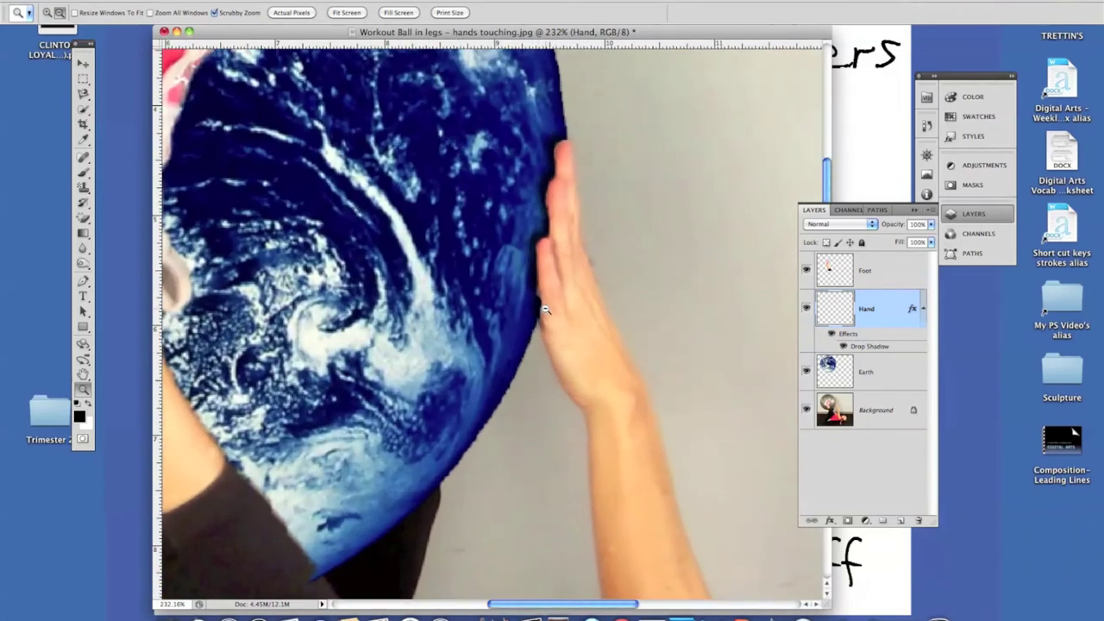
click(843, 346)
click(843, 346)
- Erase the lower palm edge of the Hand layer with a size 20 Eraser while the Background is hidden, and show the Background again
click(804, 410)
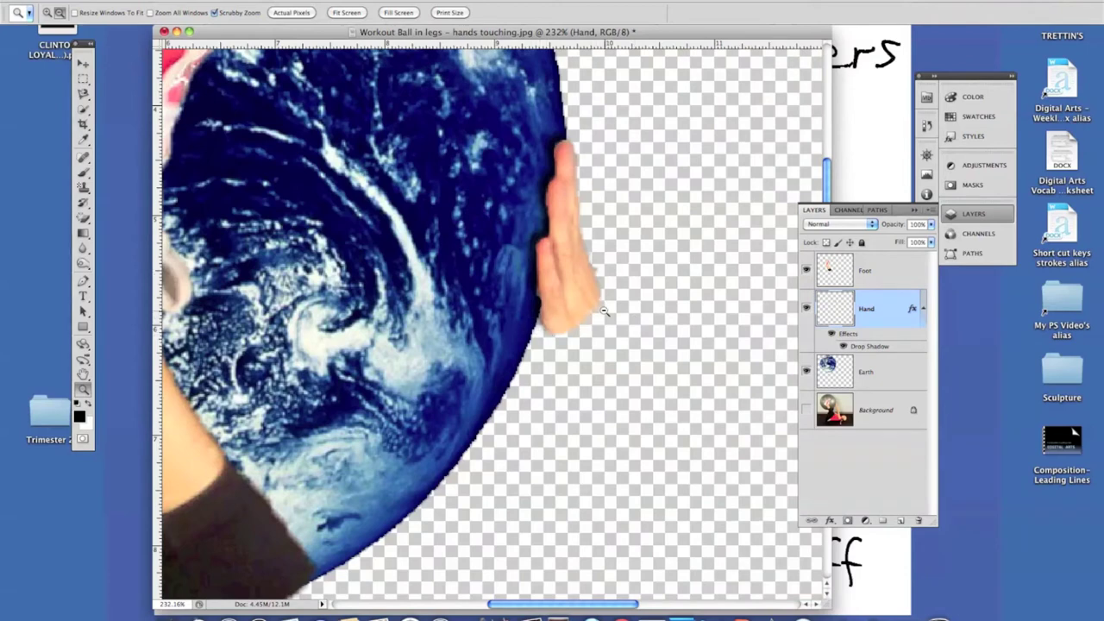
key(e)
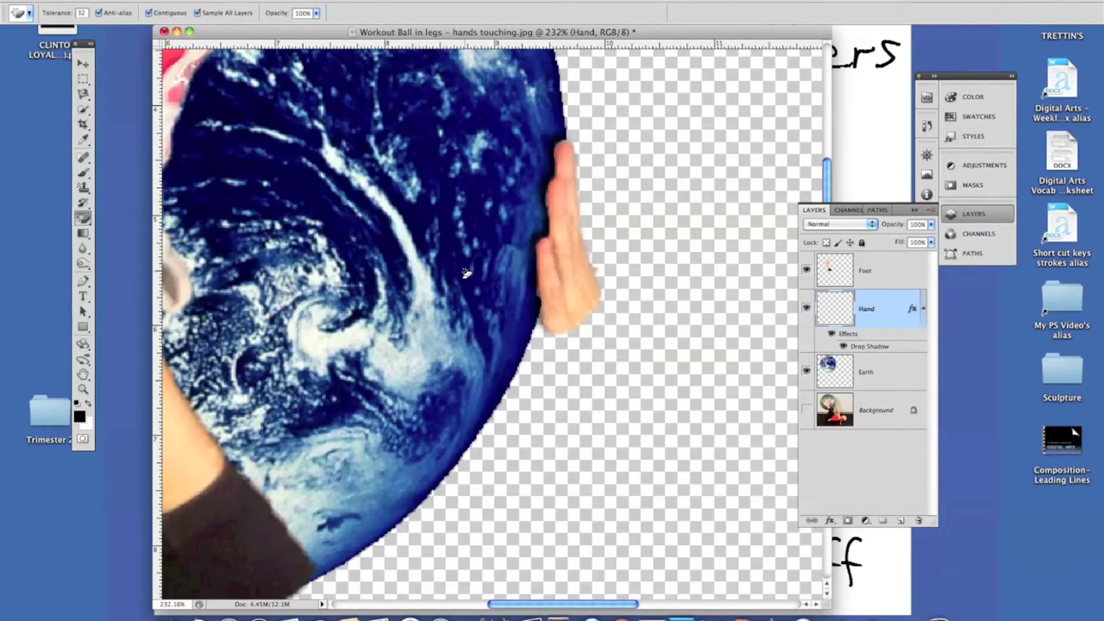
key(shift+e)
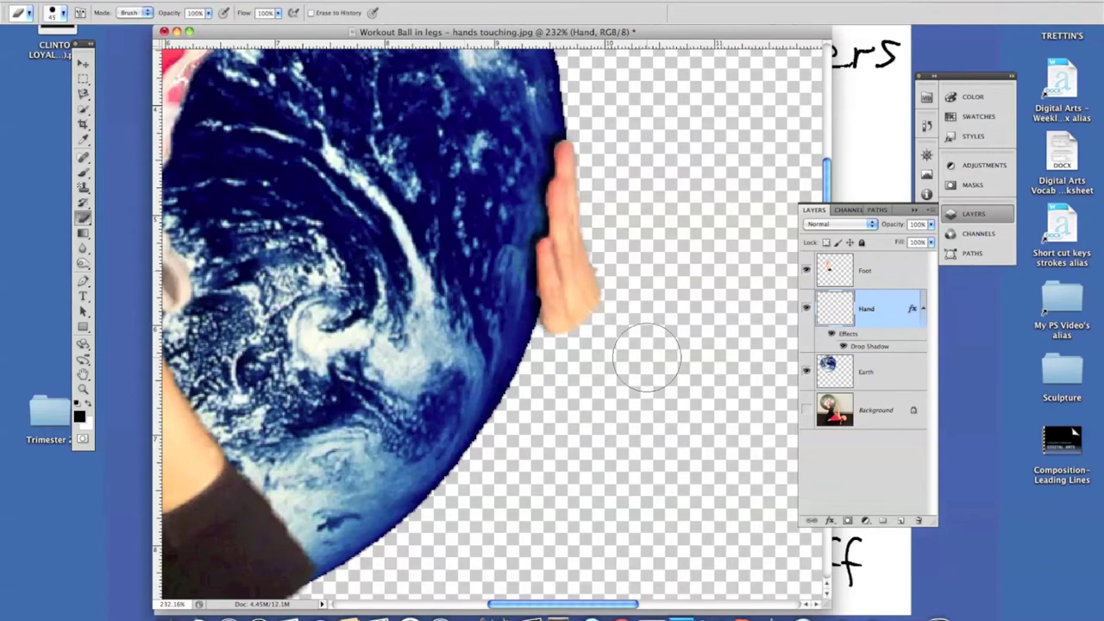
key(bracketleft)
key(bracketleft)
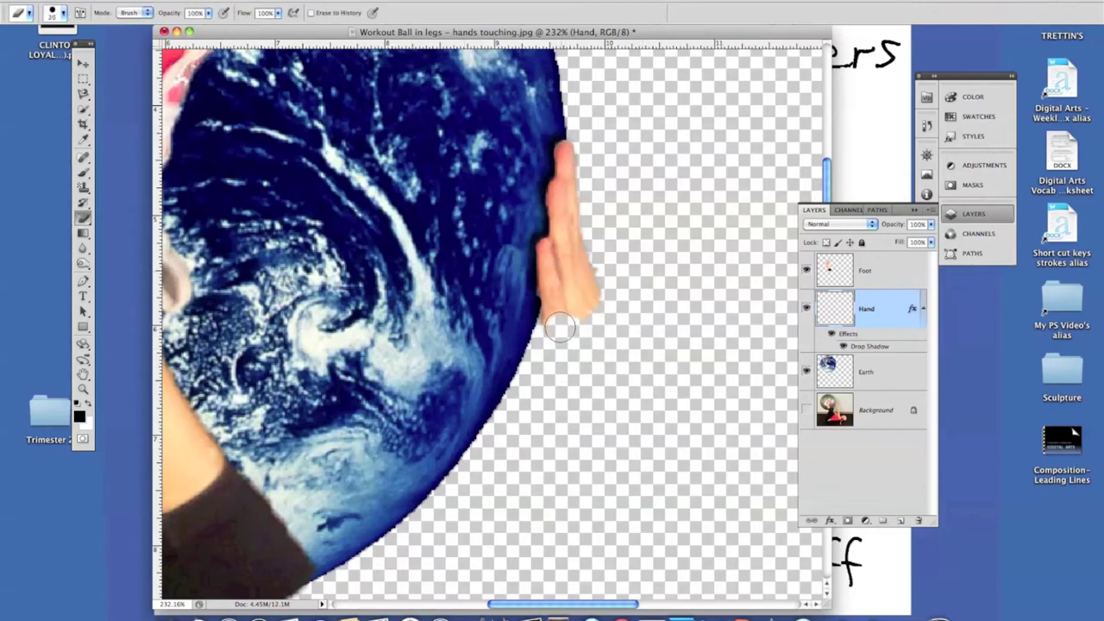
mouse_move(561, 320)
mouse_down()
mouse_move(595, 303)
mouse_move(602, 274)
mouse_move(571, 321)
mouse_move(557, 326)
mouse_move(545, 310)
mouse_up()
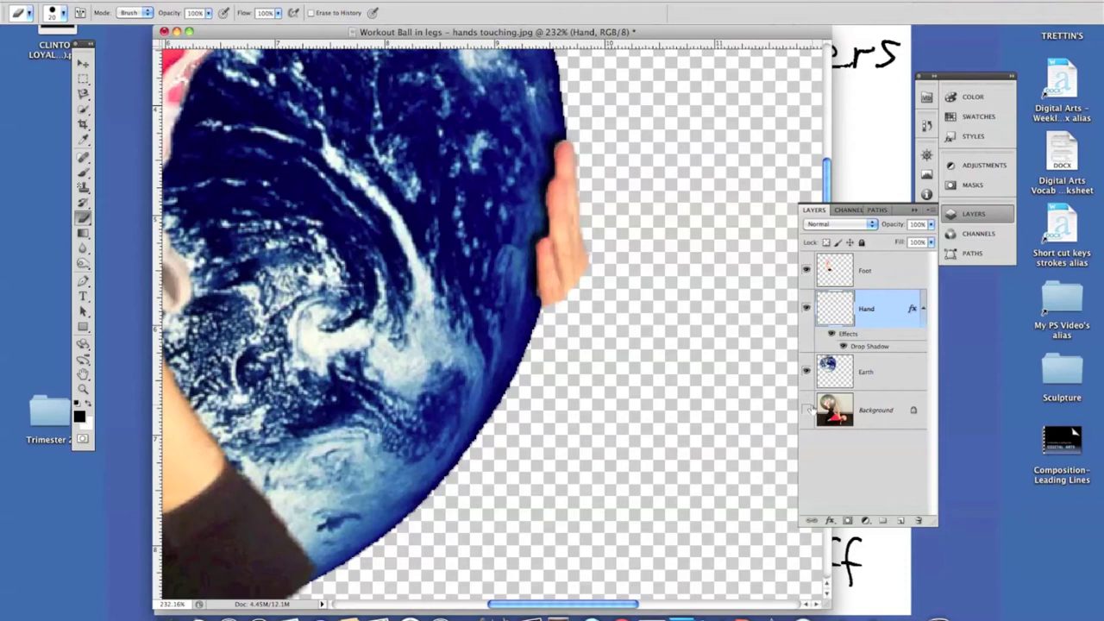
click(807, 414)
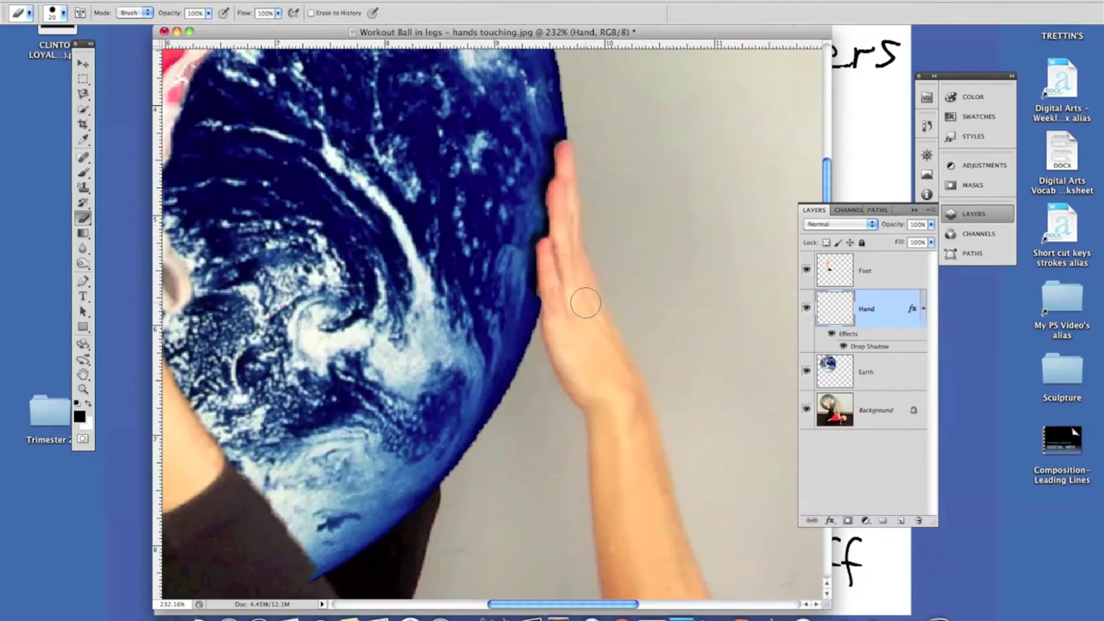
- Add a Multiply drop shadow to the Foot layer with a -15° angle, 7 px distance and 5 px size
scroll(499, 296, left, 5)
scroll(499, 297, left, 5)
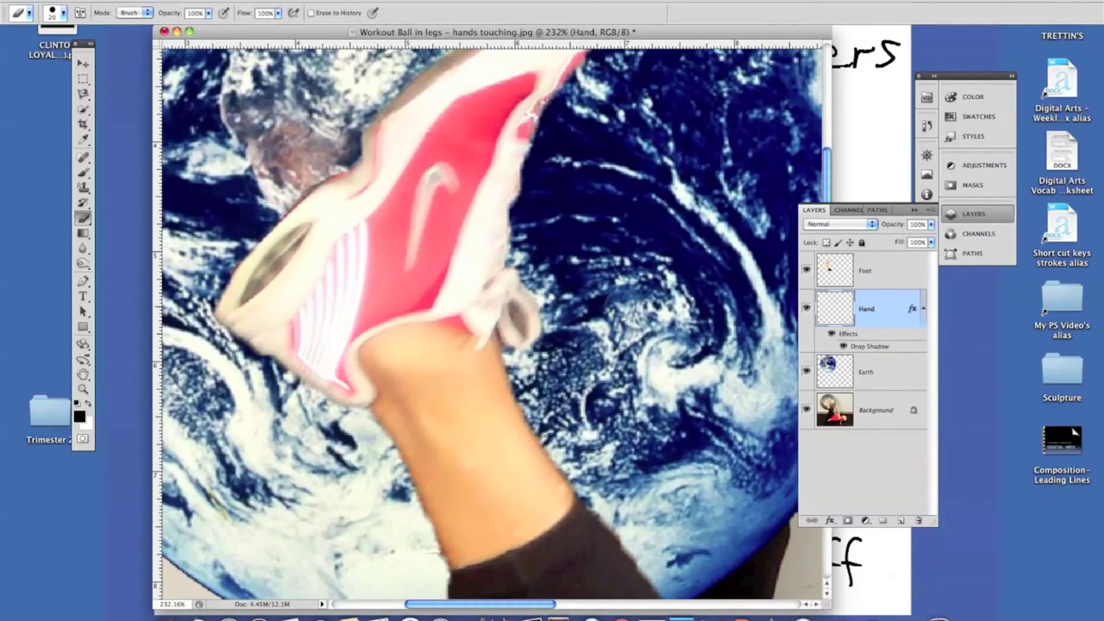
key(z)
mouse_move(461, 310)
mouse_down()
mouse_move(491, 308)
mouse_move(414, 307)
mouse_move(543, 308)
mouse_up()
click(867, 280)
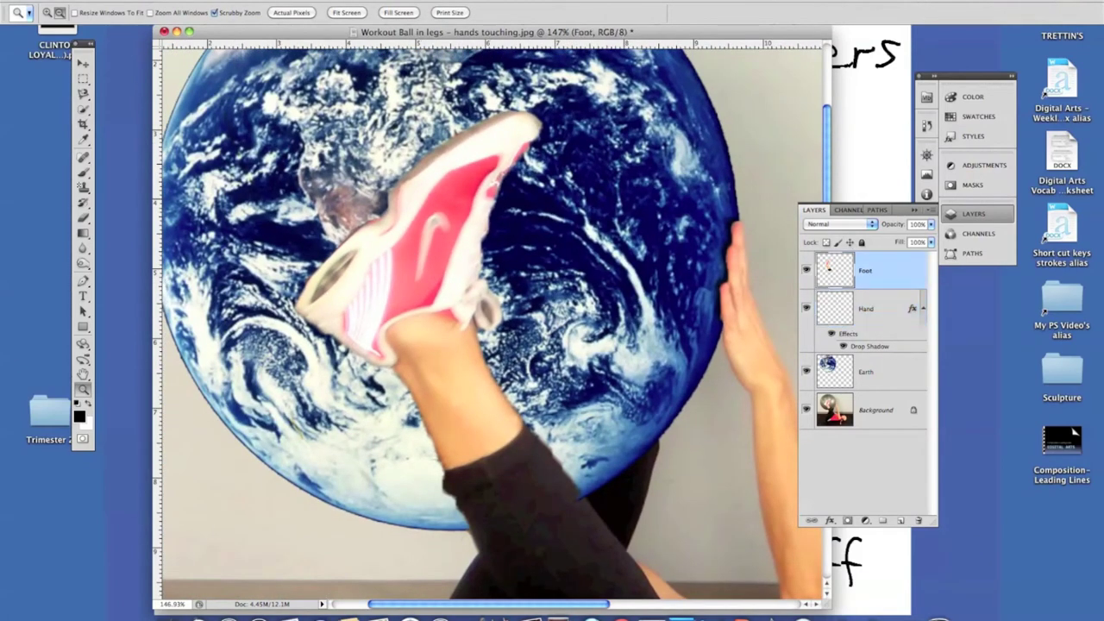
click(200, 2)
mouse_move(240, 52)
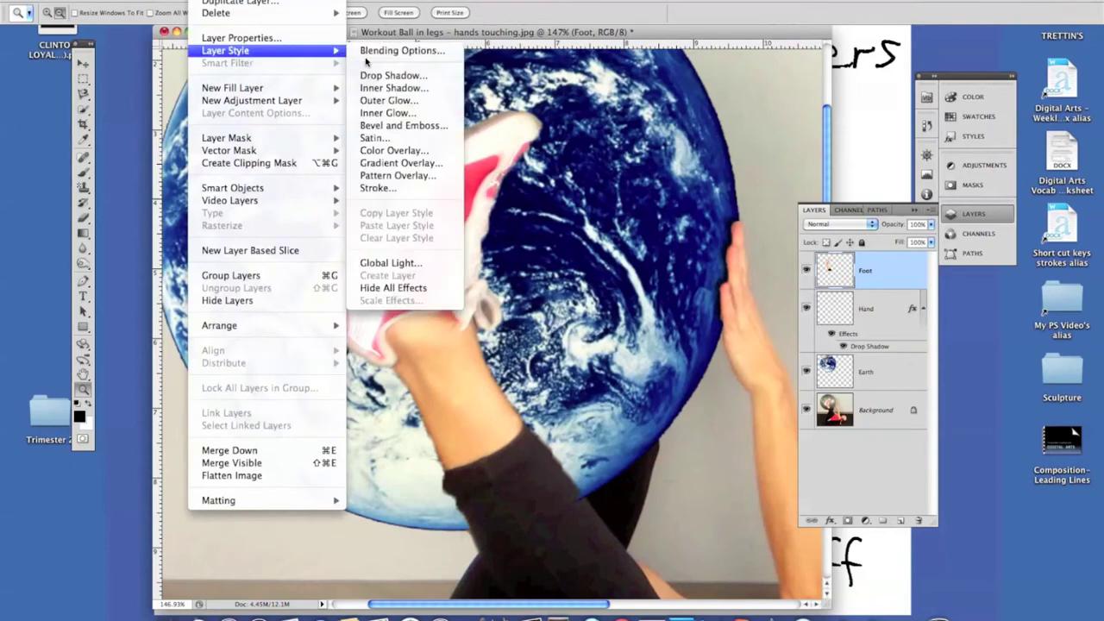
click(393, 75)
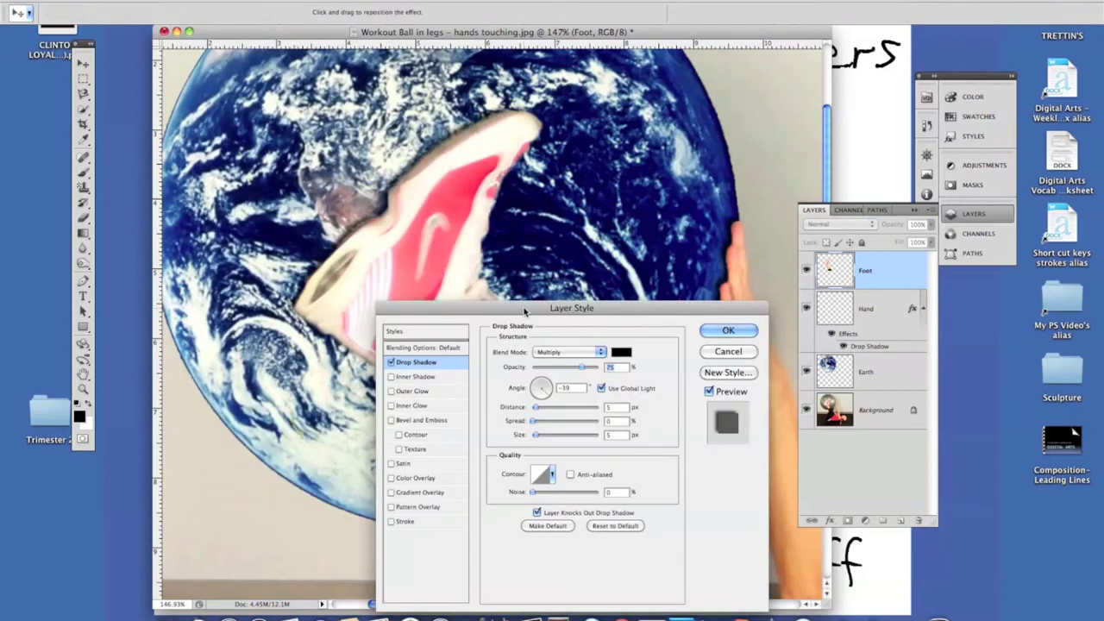
drag(525, 312, 692, 290)
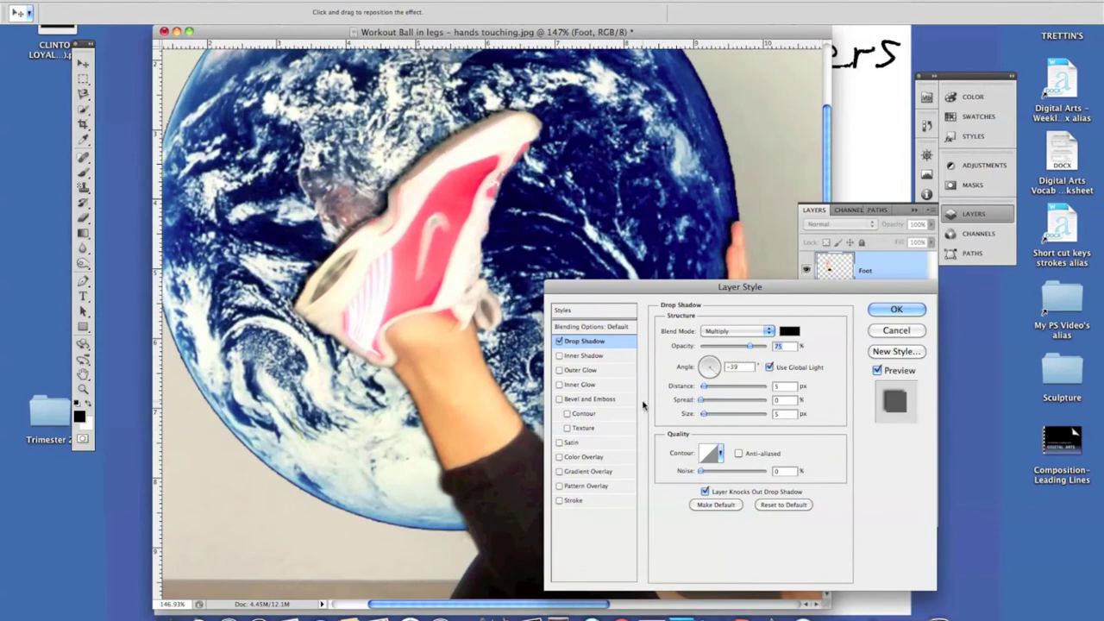
mouse_move(440, 315)
mouse_down()
mouse_move(362, 318)
mouse_move(282, 342)
mouse_move(436, 315)
mouse_up()
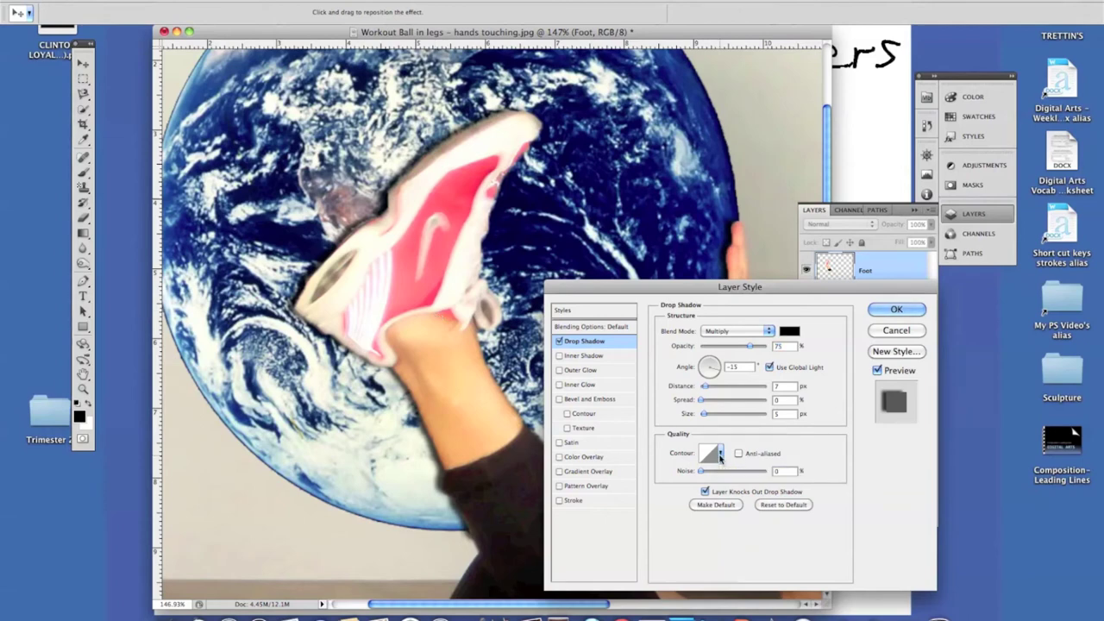
key(Return)
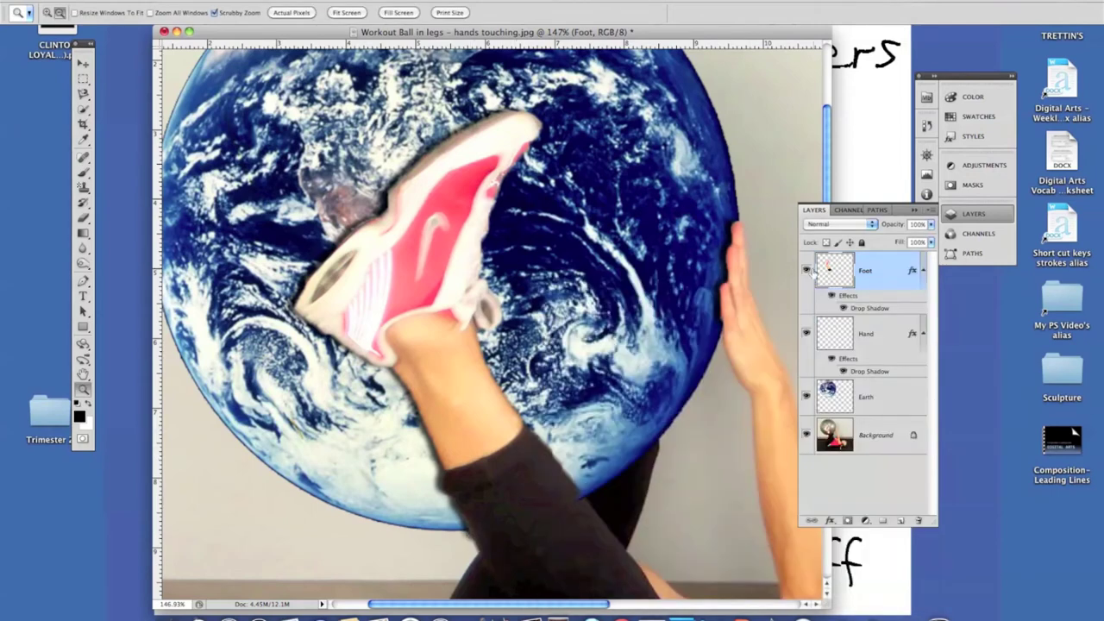
- Erase the lower trouser edge of the Foot layer with a size 8 Eraser while the Background is hidden, and show the Background again
click(807, 433)
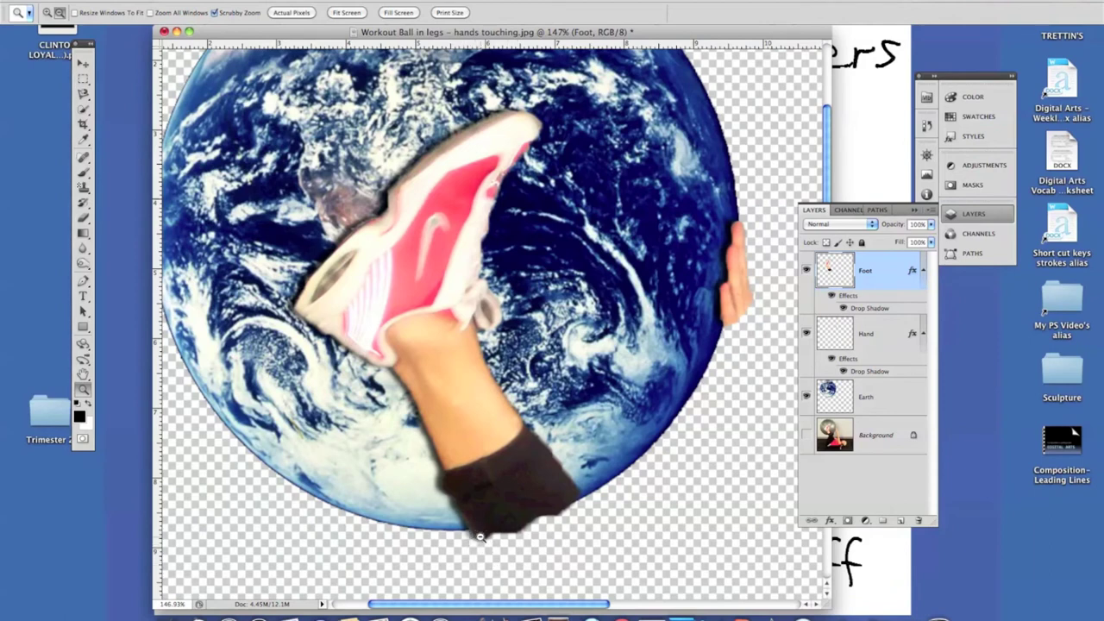
key(b)
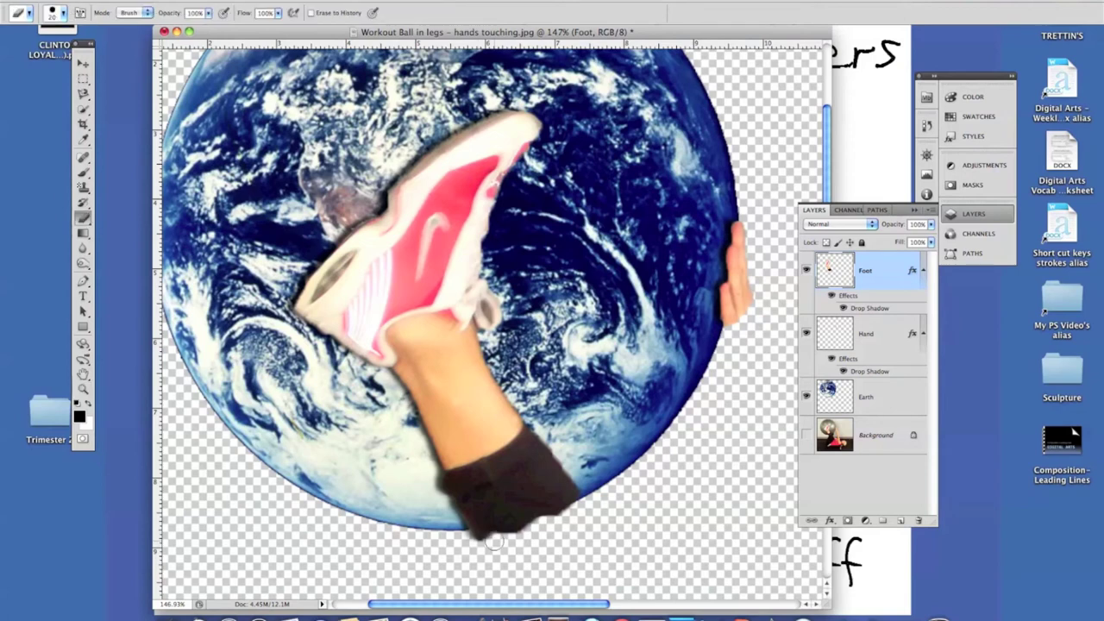
key(bracketleft)
key(bracketleft)
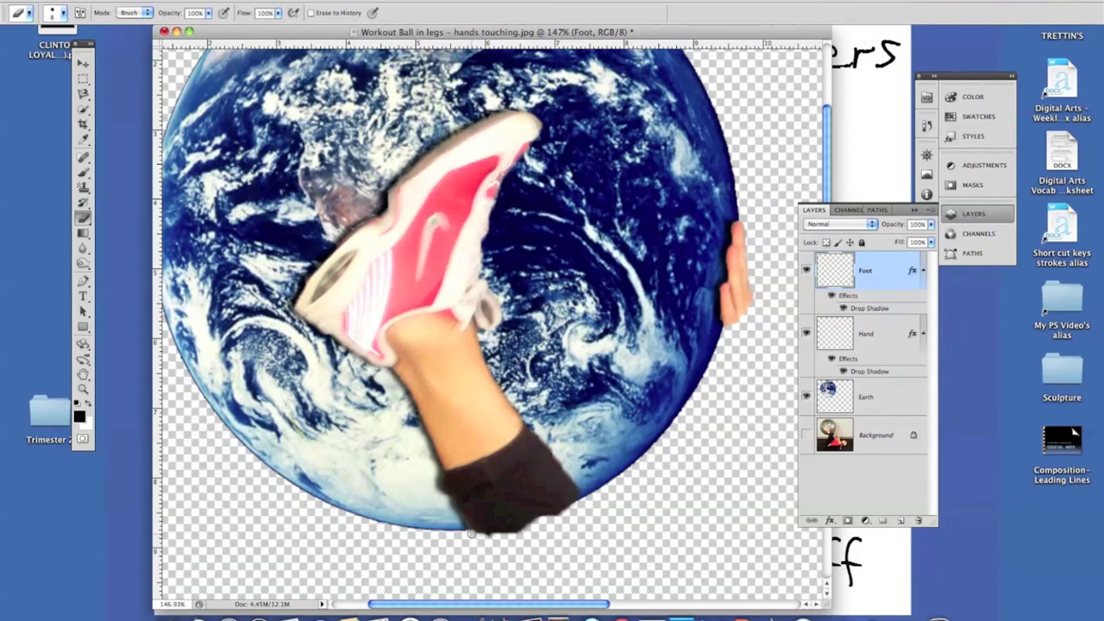
drag(479, 536, 557, 522)
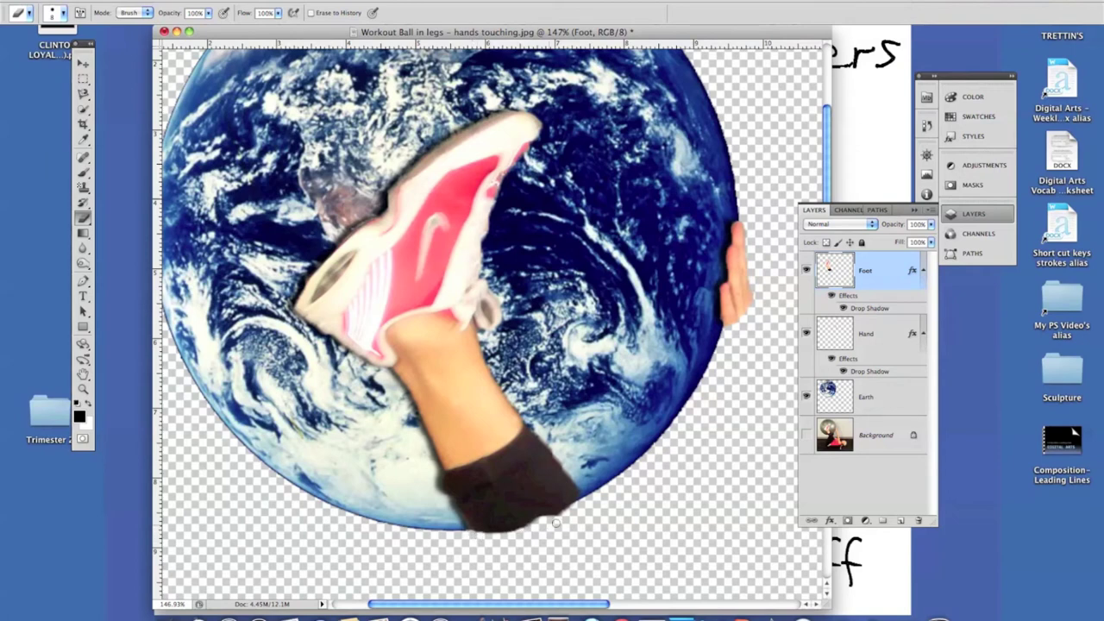
click(804, 437)
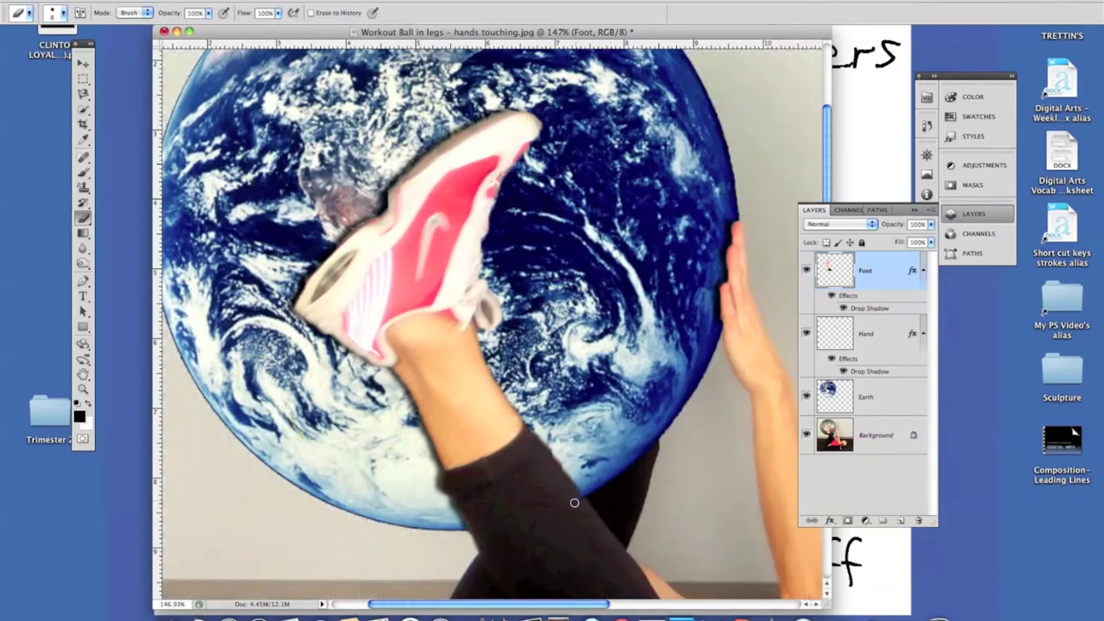
- Create a new layer named Healing above the Foot layer
key(z)
drag(634, 486, 570, 391)
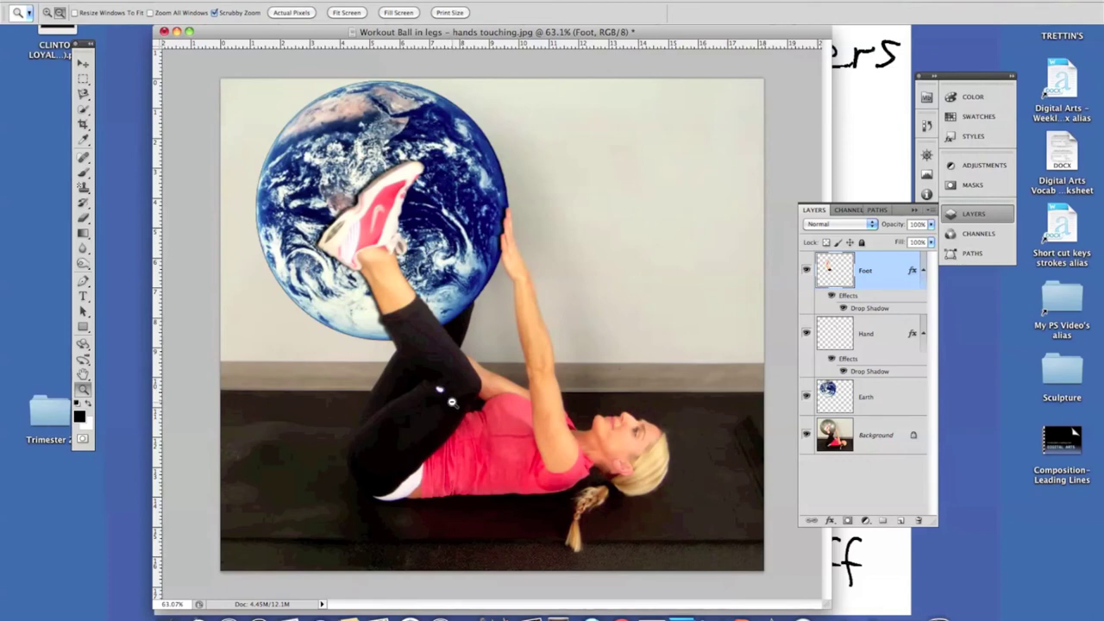
key(super+shift+n)
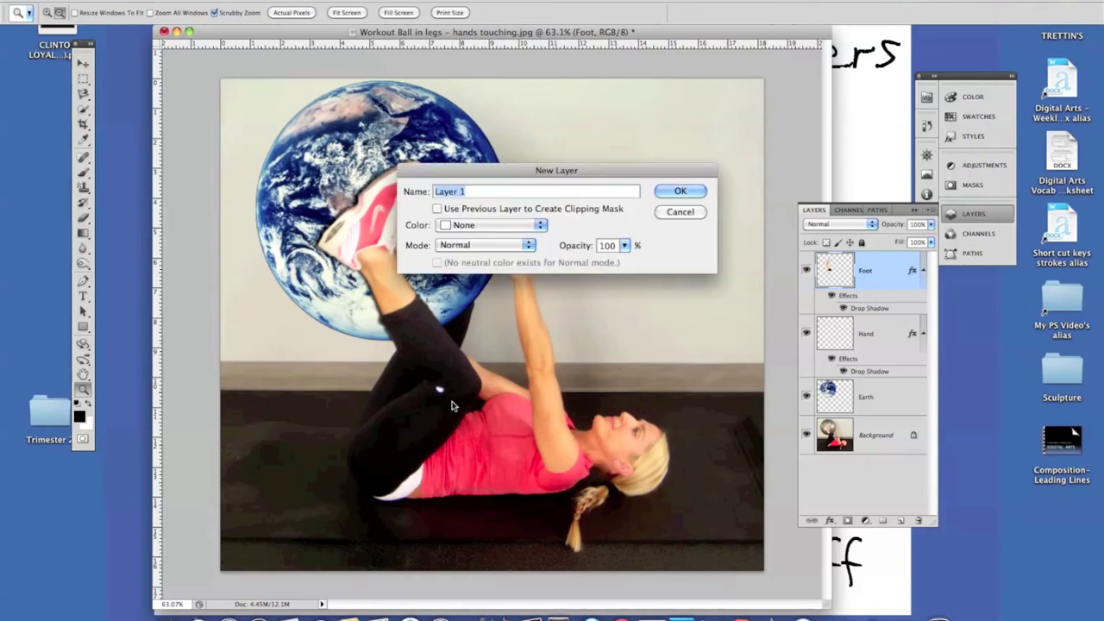
text(Healing)
key(Return)
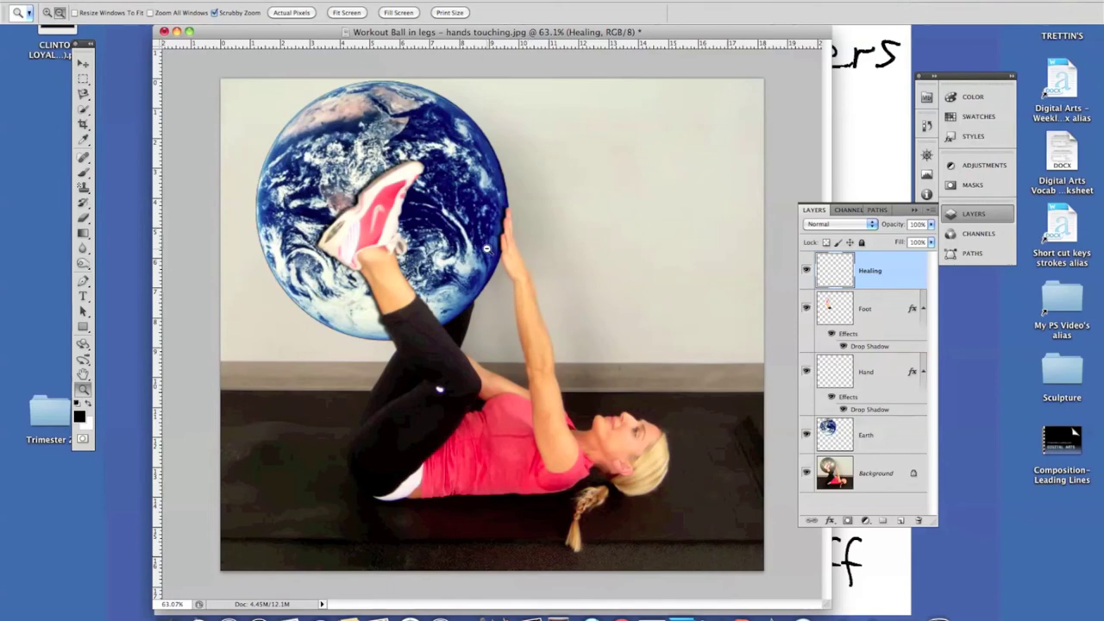
- Set the Spot Healing Brush to sample all layers with a 35 px size for the white spot on the woman's knee
key(j)
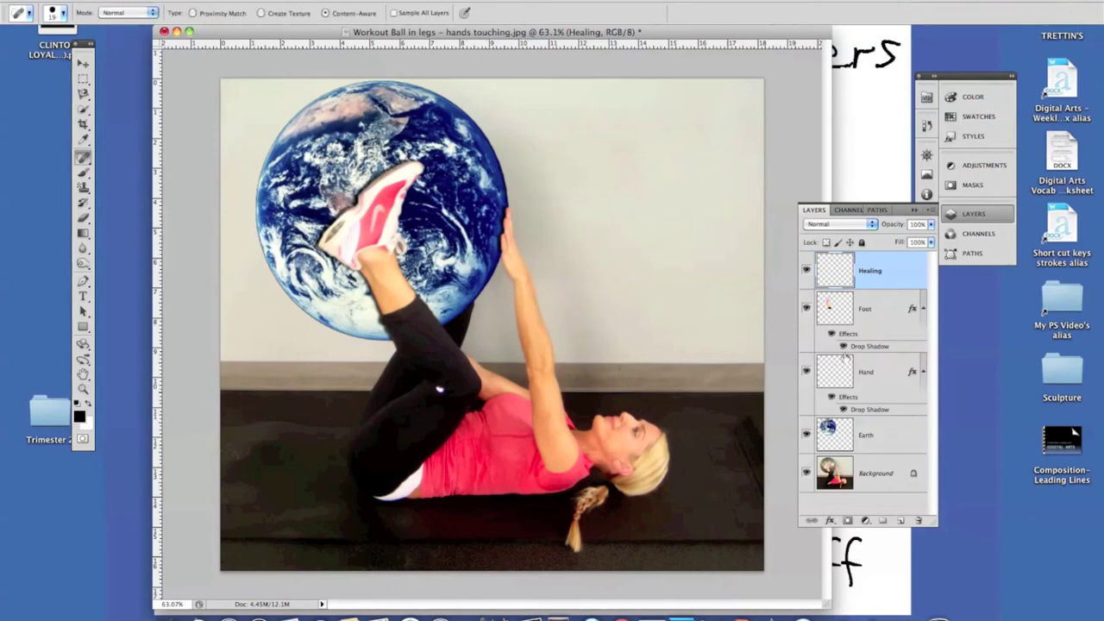
click(395, 14)
click(394, 13)
key(bracketright)
key(bracketright)
key(bracketright)
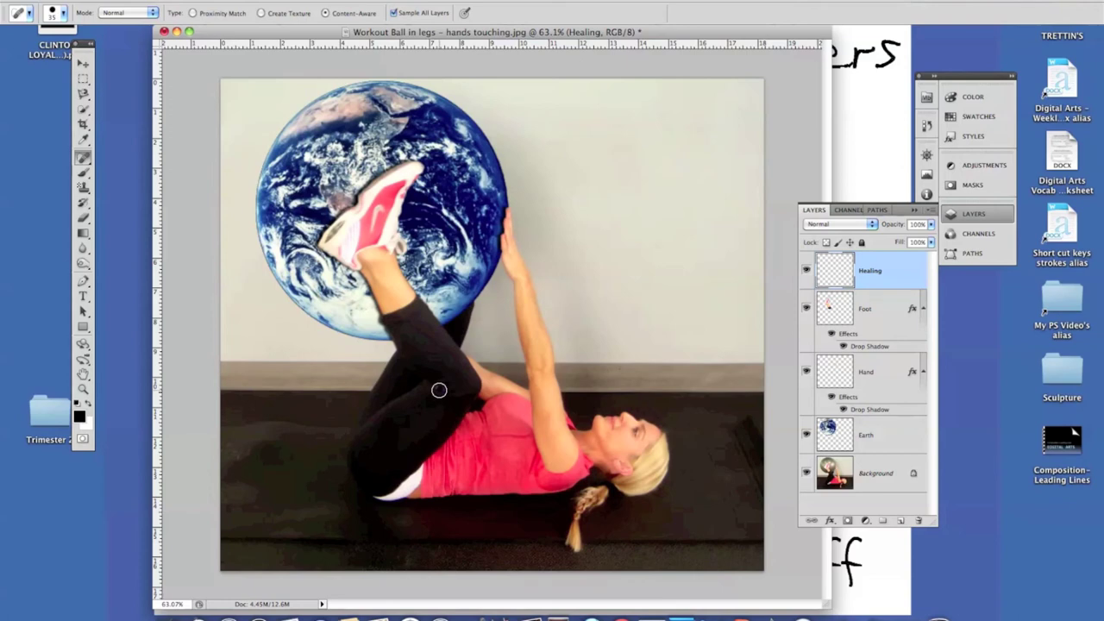
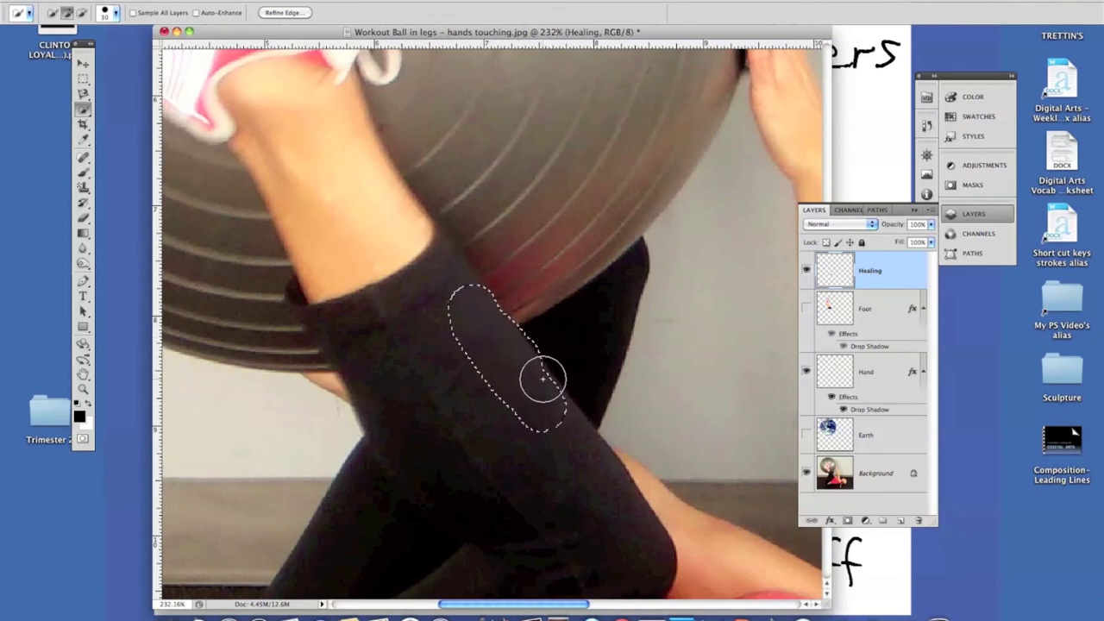
- Try to copy the selected strip of the trouser leg to a new layer while the Healing layer is active
key(alt)
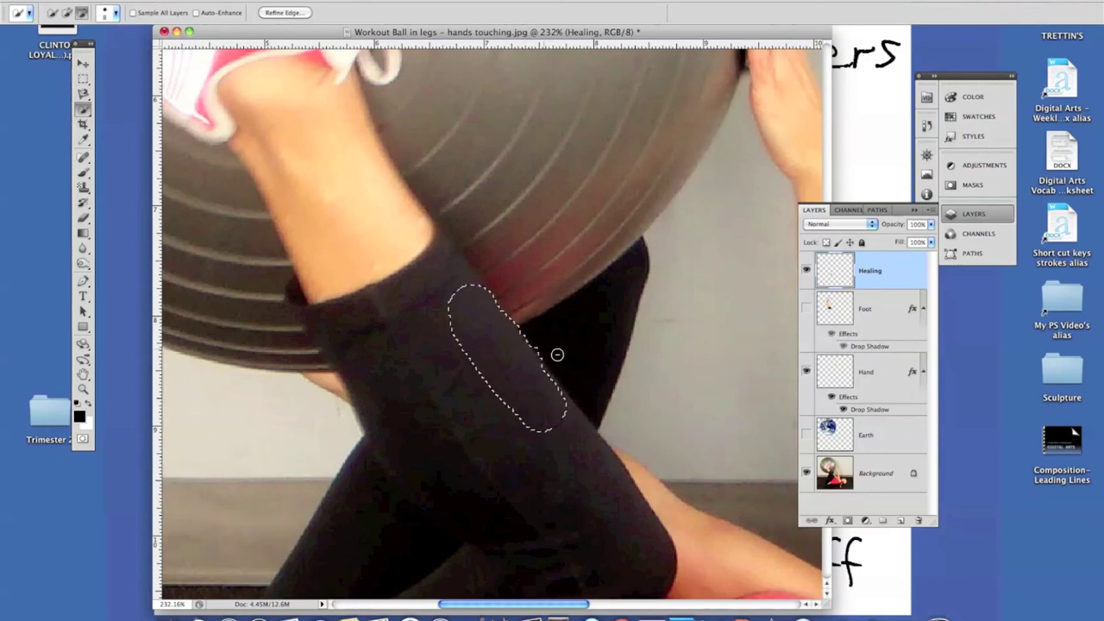
right_click(511, 364)
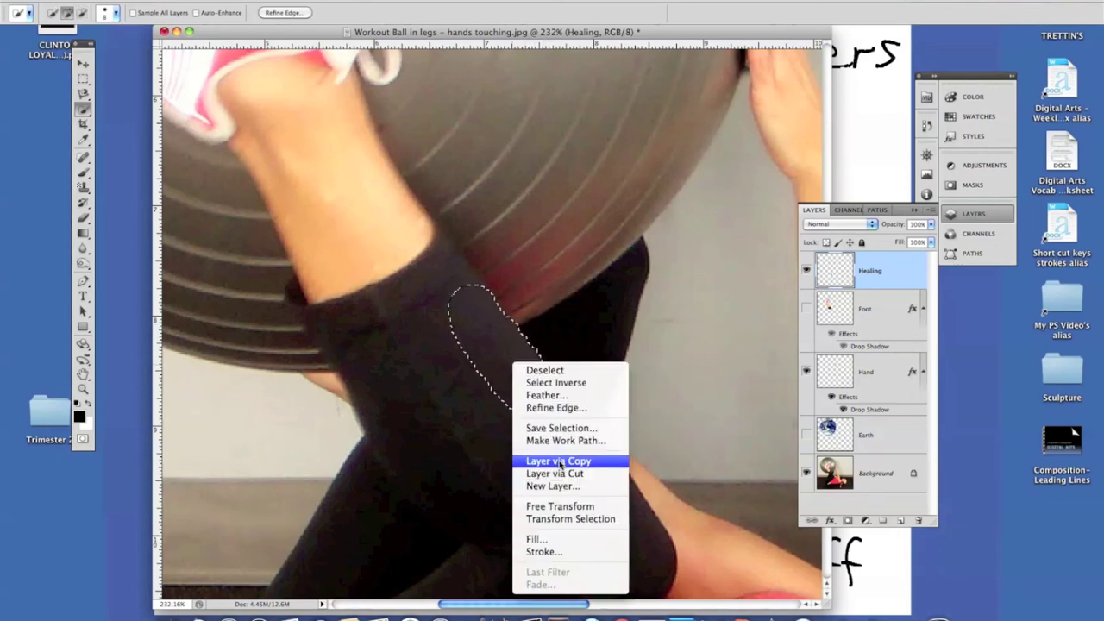
click(613, 458)
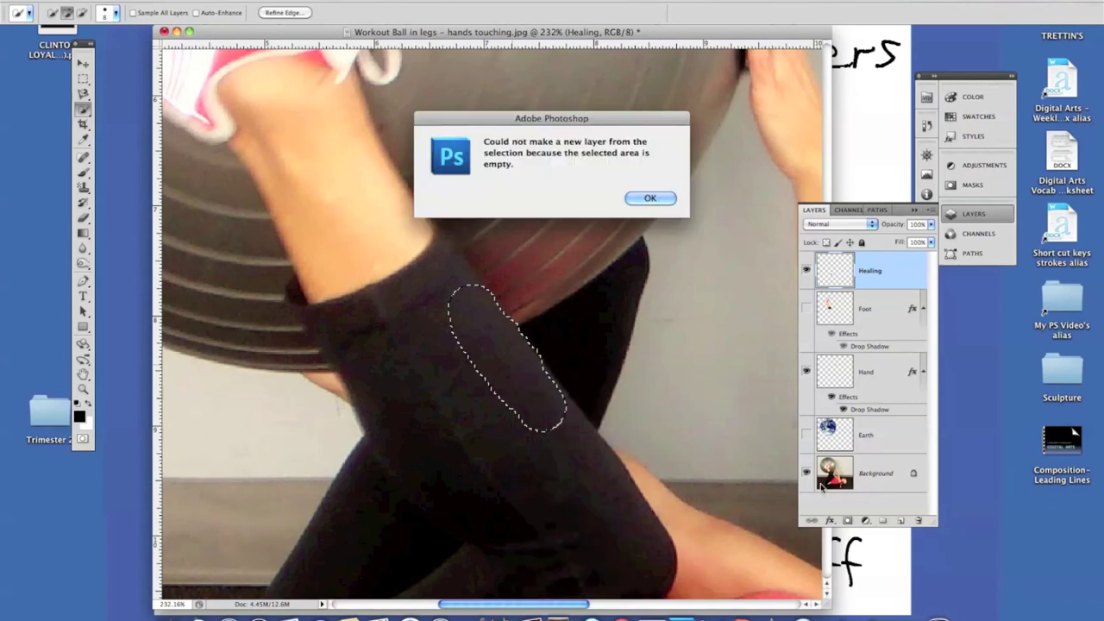
click(650, 199)
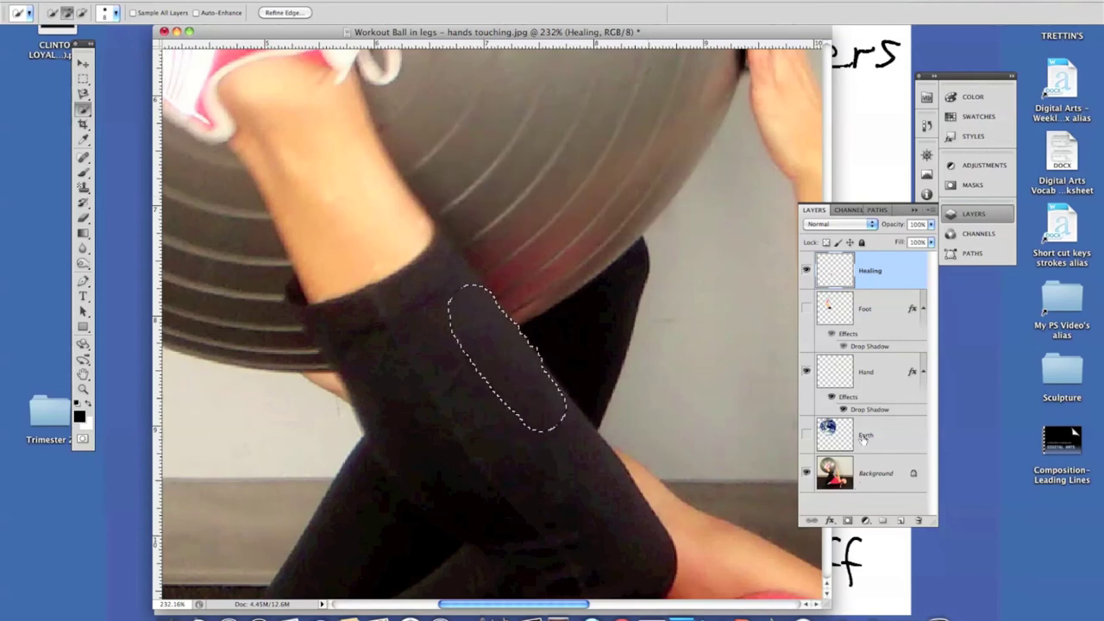
- Make a new layer from the selected trouser strip of the Background and move it between the Healing and Foot layers
click(878, 478)
right_click(524, 371)
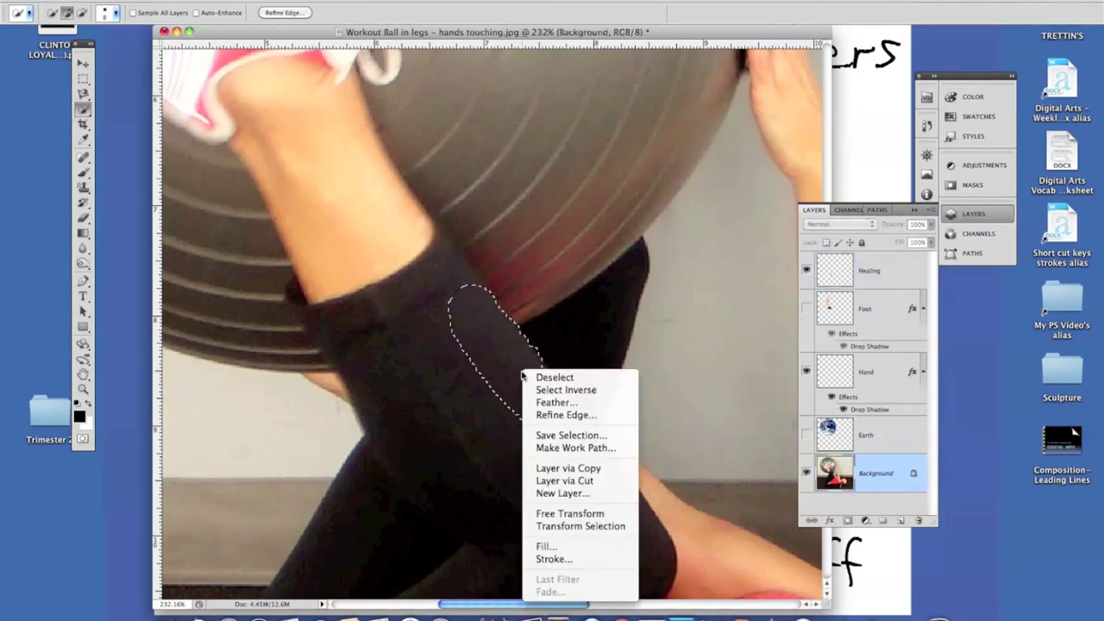
click(571, 481)
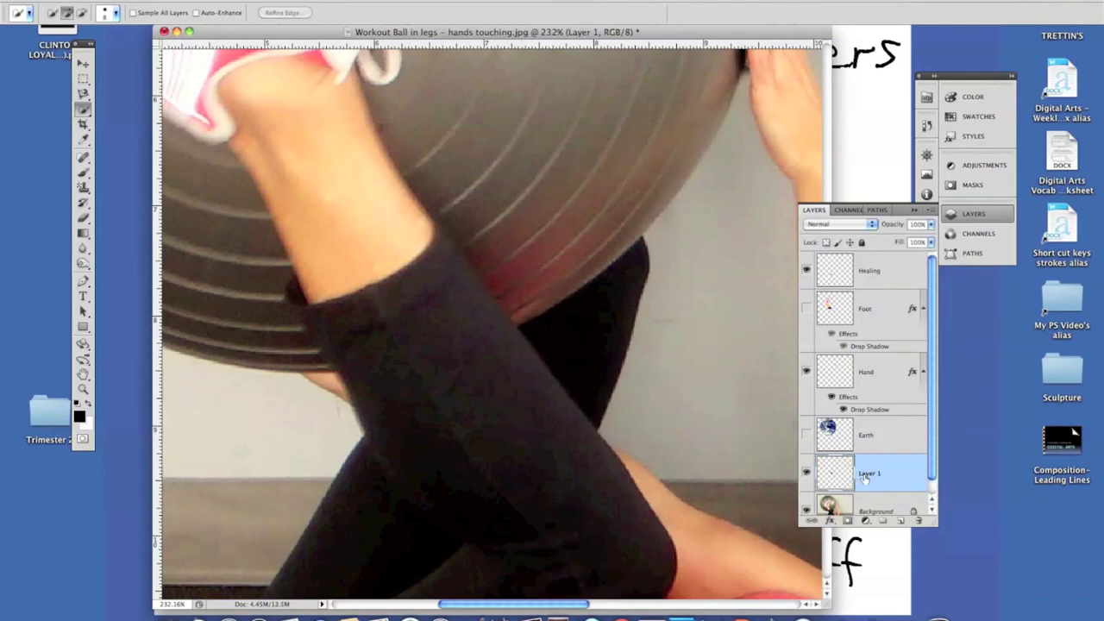
drag(865, 479, 863, 293)
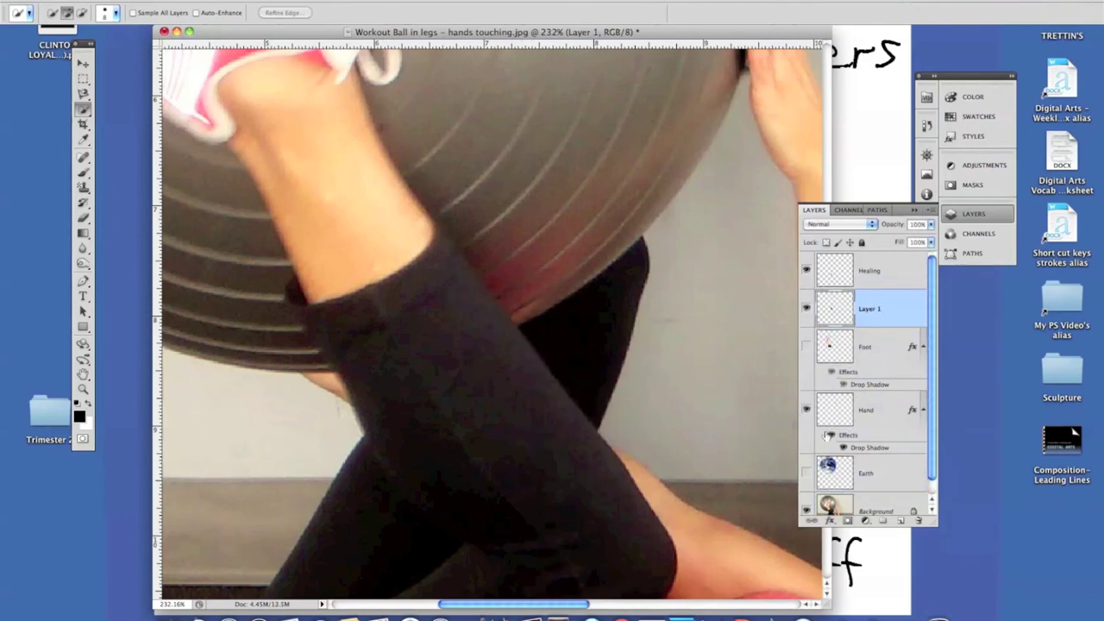
- Make the Earth and Foot layers visible again and check the whole composite
click(807, 473)
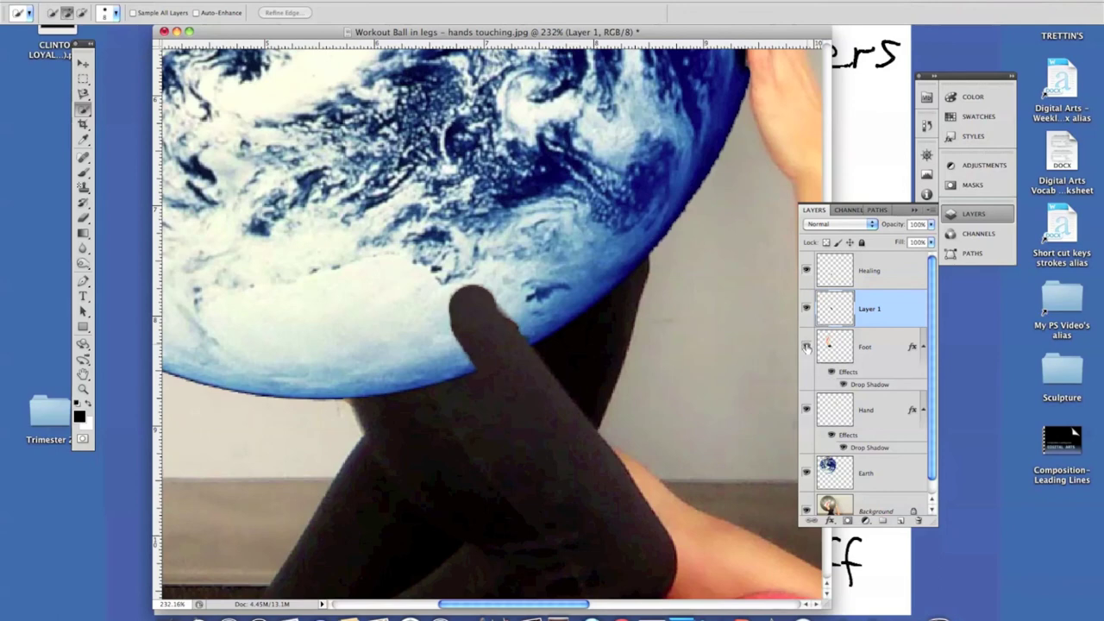
click(806, 347)
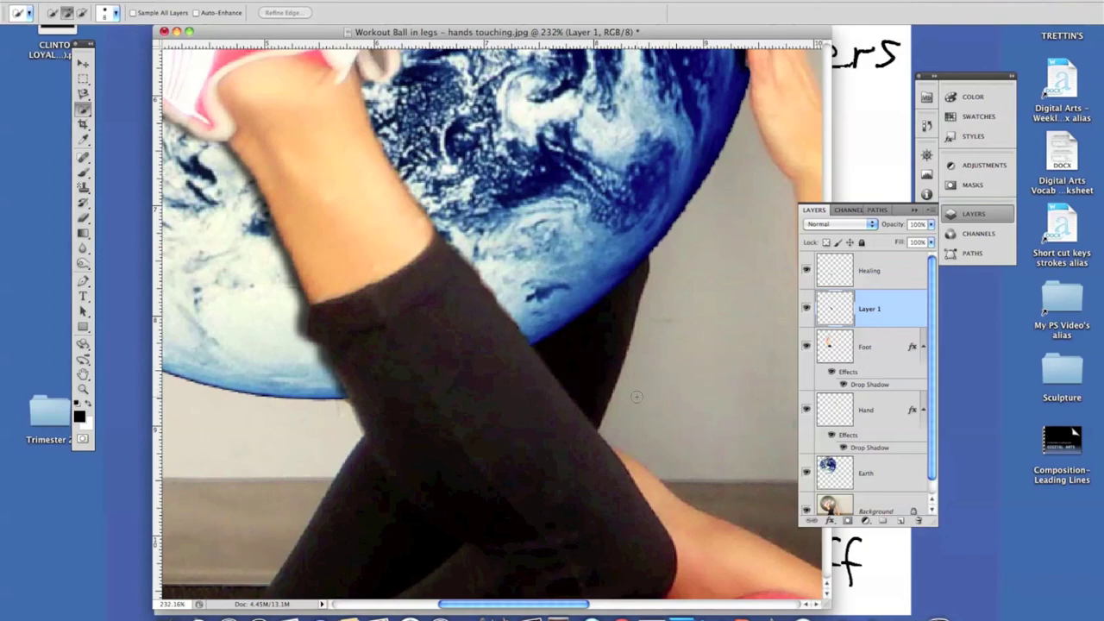
key(z)
drag(481, 312, 616, 402)
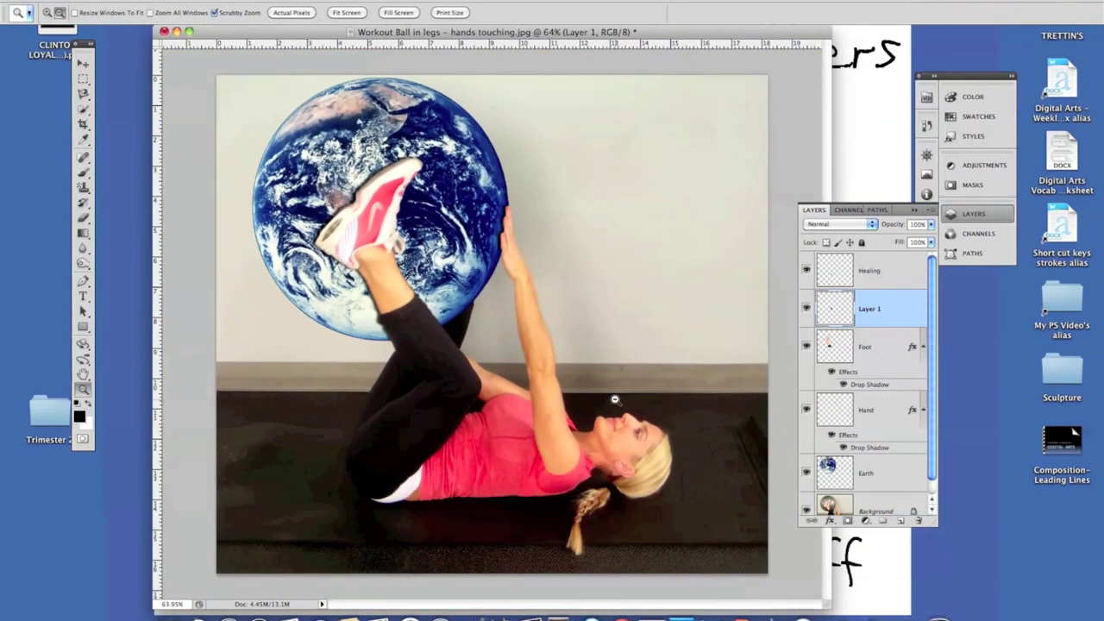